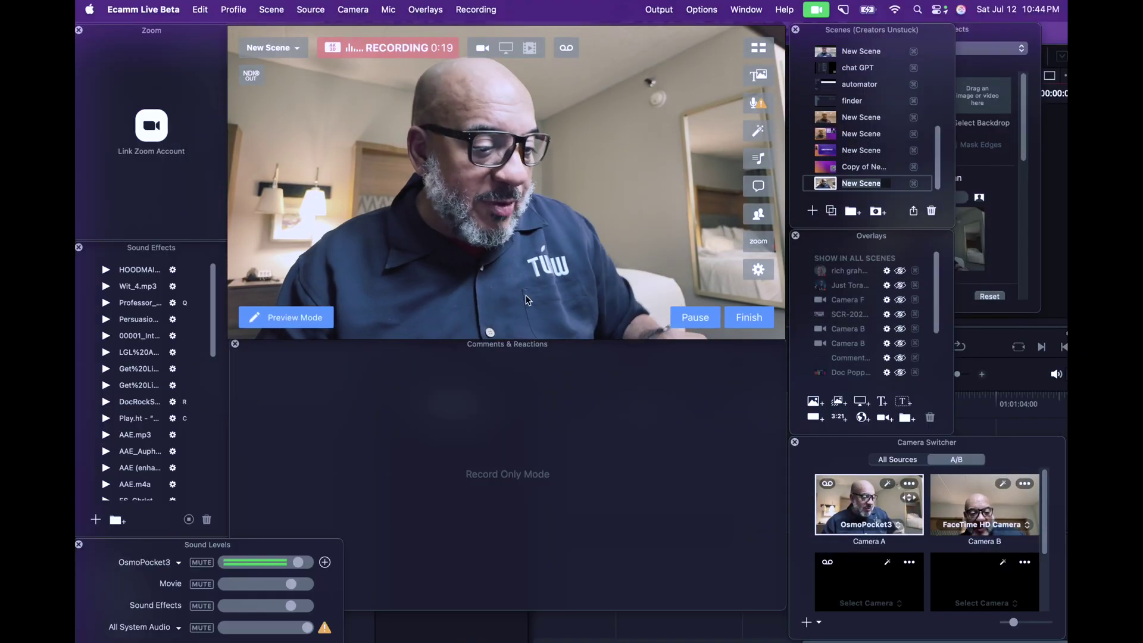
- Maximize DaVinci Resolve and reset the UI to its default layout
left_click(625, 630)
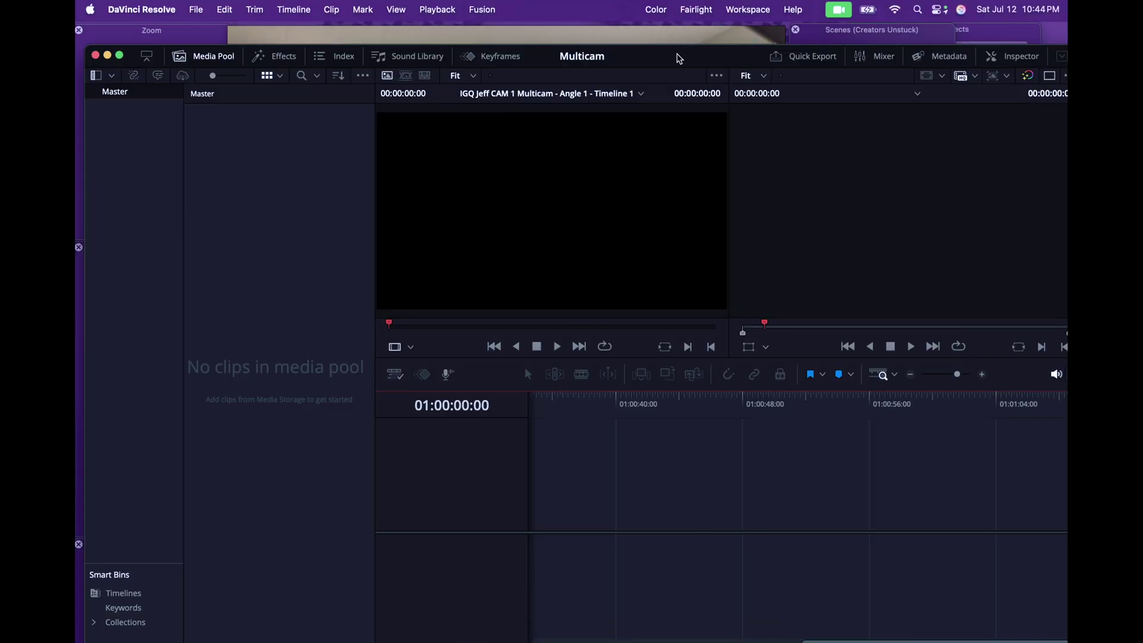
double_click(679, 56)
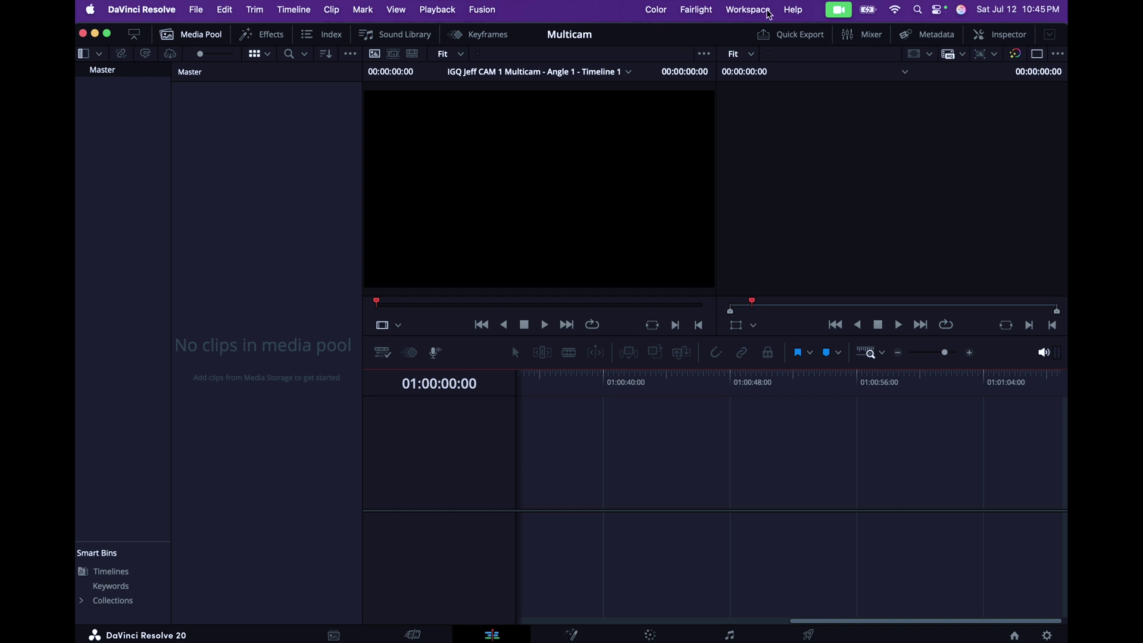
left_click(750, 11)
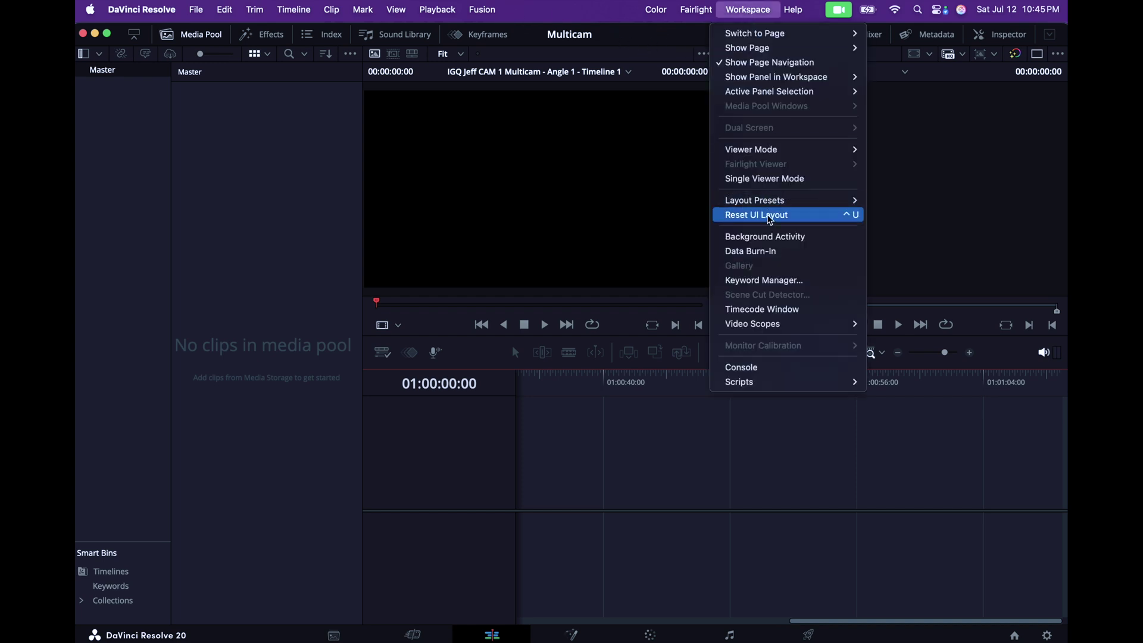
left_click(769, 214)
- On the Media page, select the three camera clips and the audio clip from IGQ Jeff Video
left_click(339, 635)
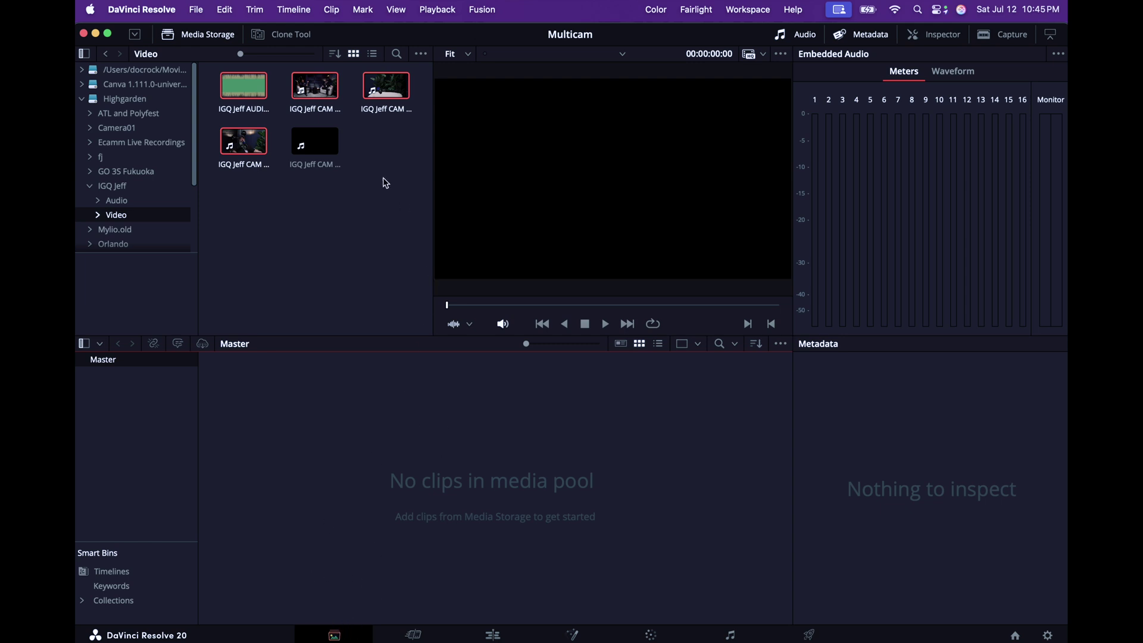
left_click(304, 230)
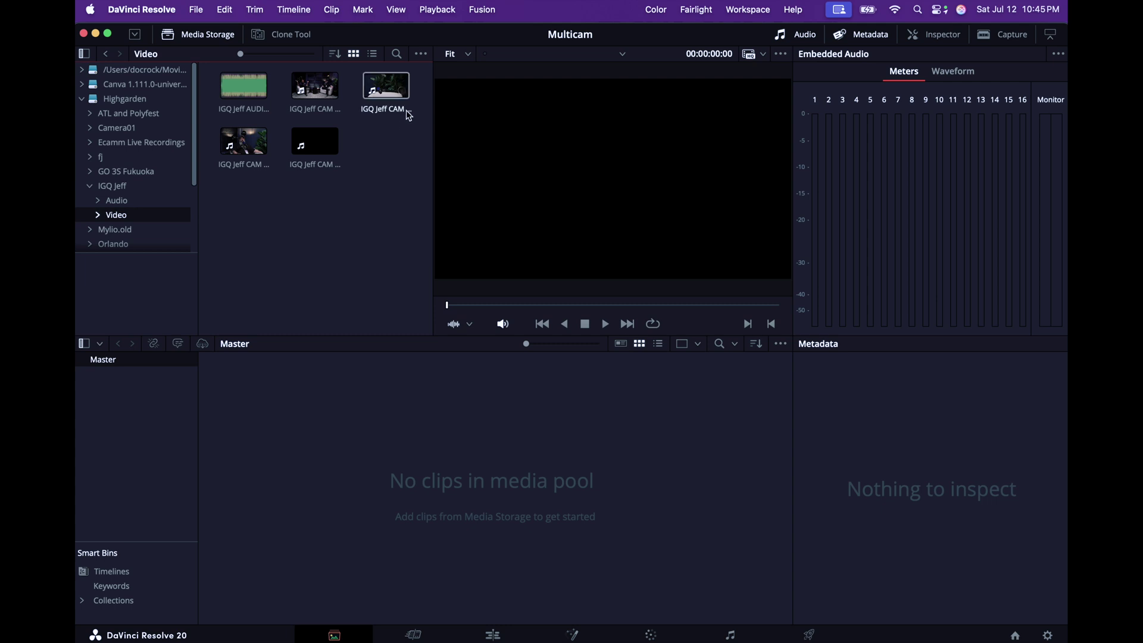
left_click_drag(413, 92, 228, 101)
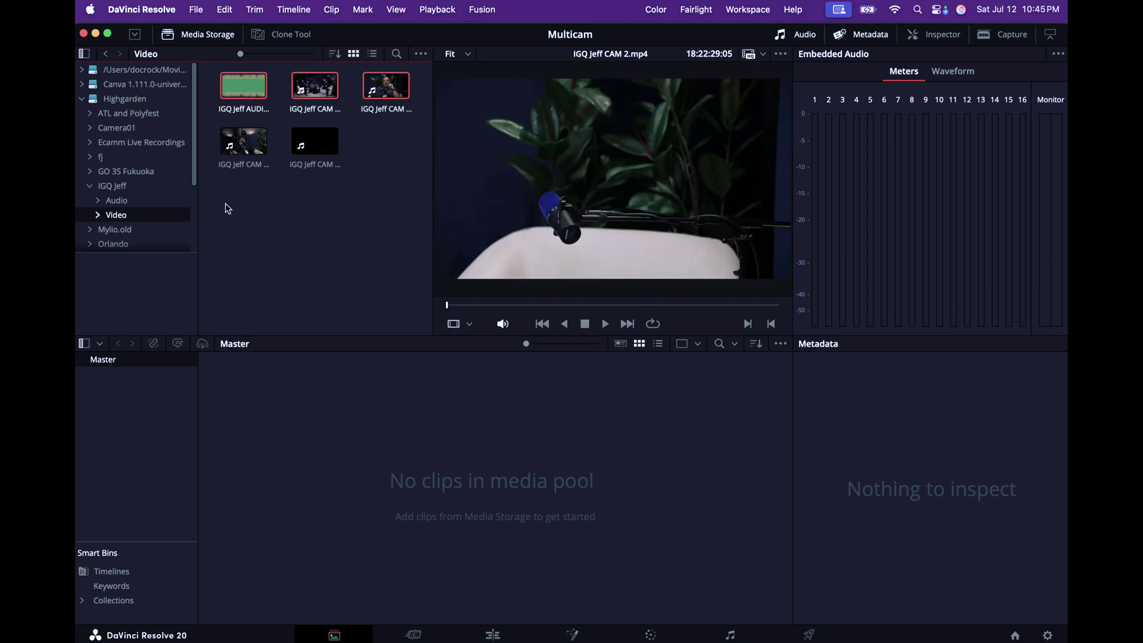
left_click(241, 140, "super")
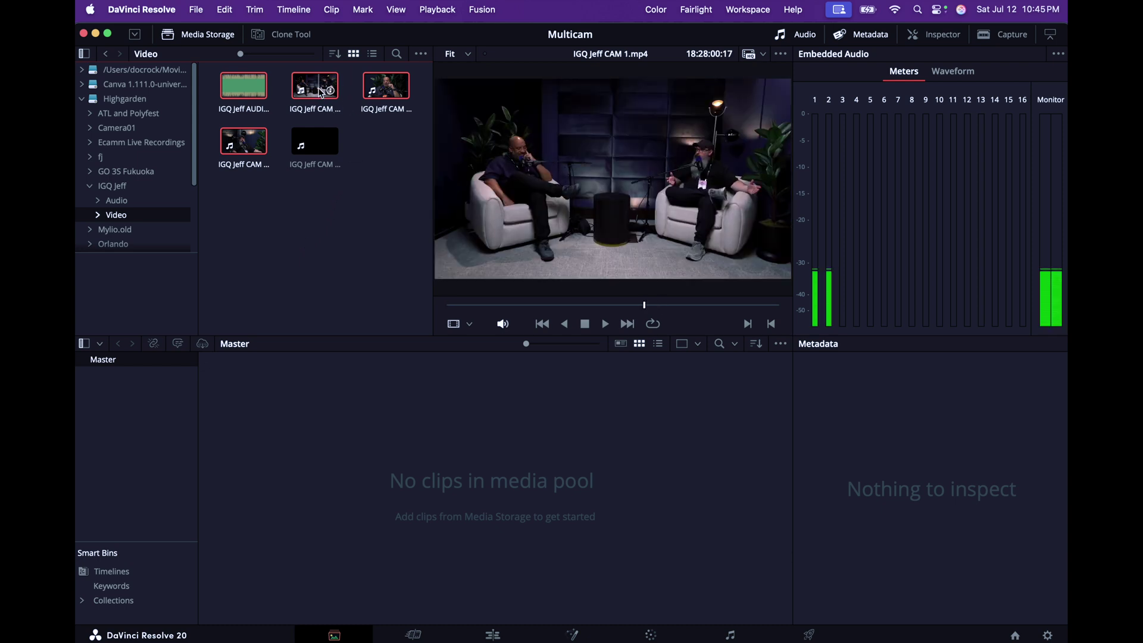
- Add the four IGQ Jeff clips to the Master bin and select the three camera clips
left_click_drag(327, 107, 428, 444)
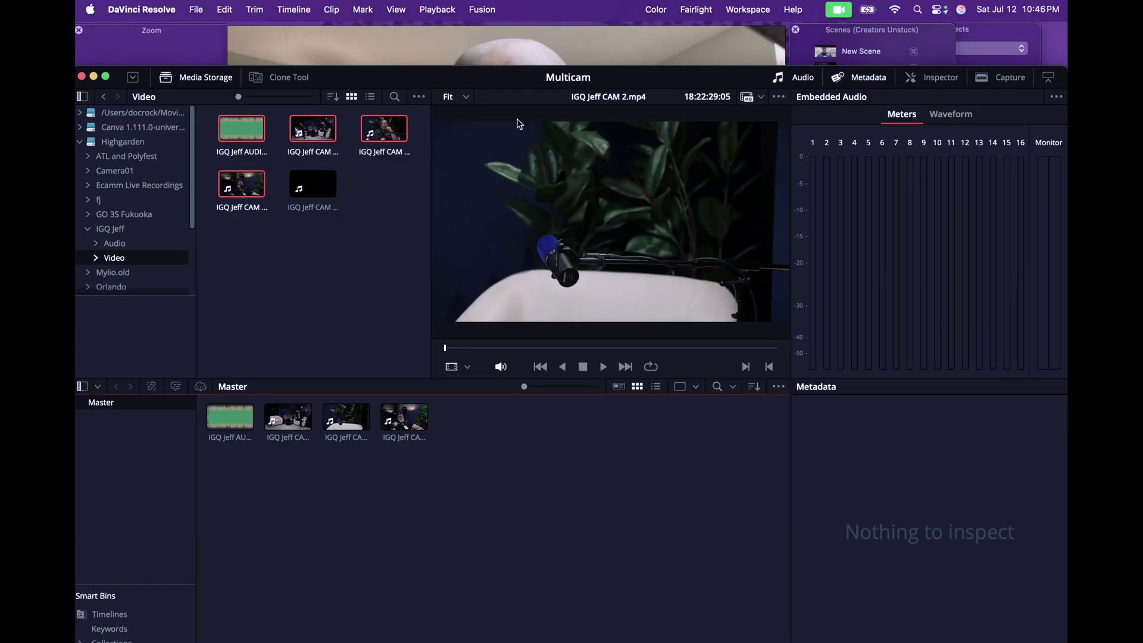
left_click_drag(450, 77, 455, 41)
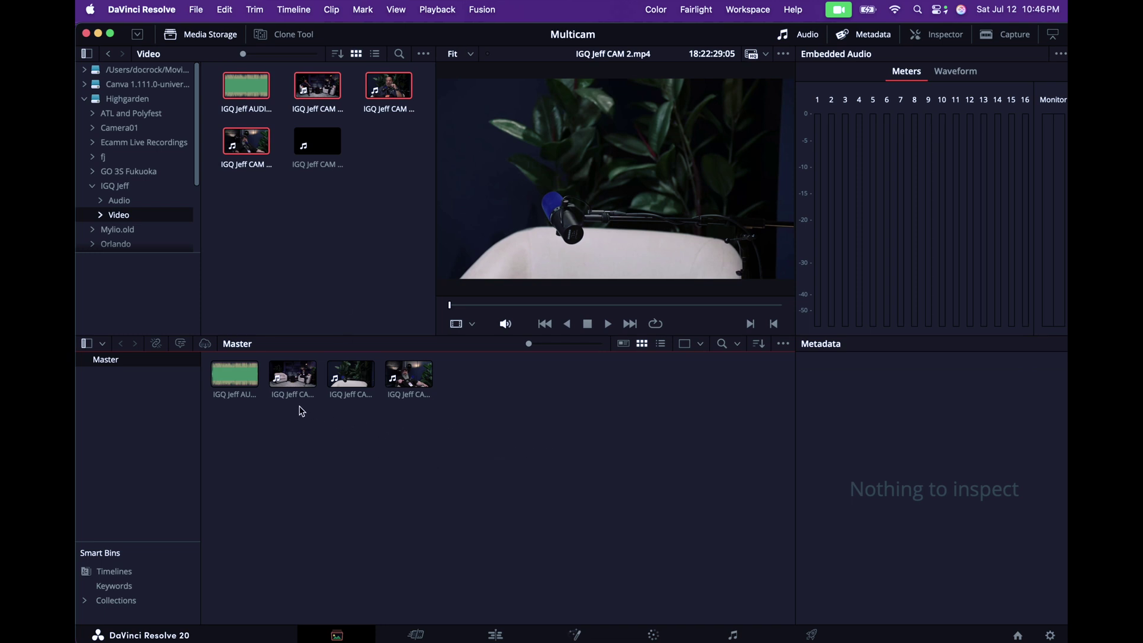
left_click_drag(525, 435, 288, 373)
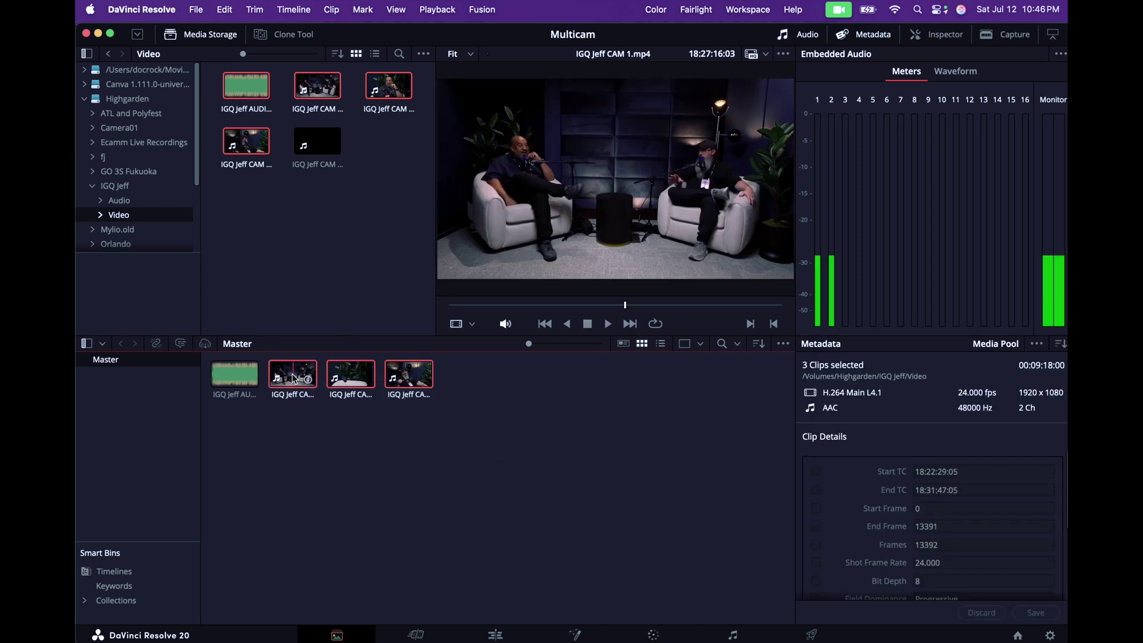
- Create multicam clip 'IGQ Jeff CAM 1 Multicam' from the three camera clips, synced by Timecode
right_click(292, 377)
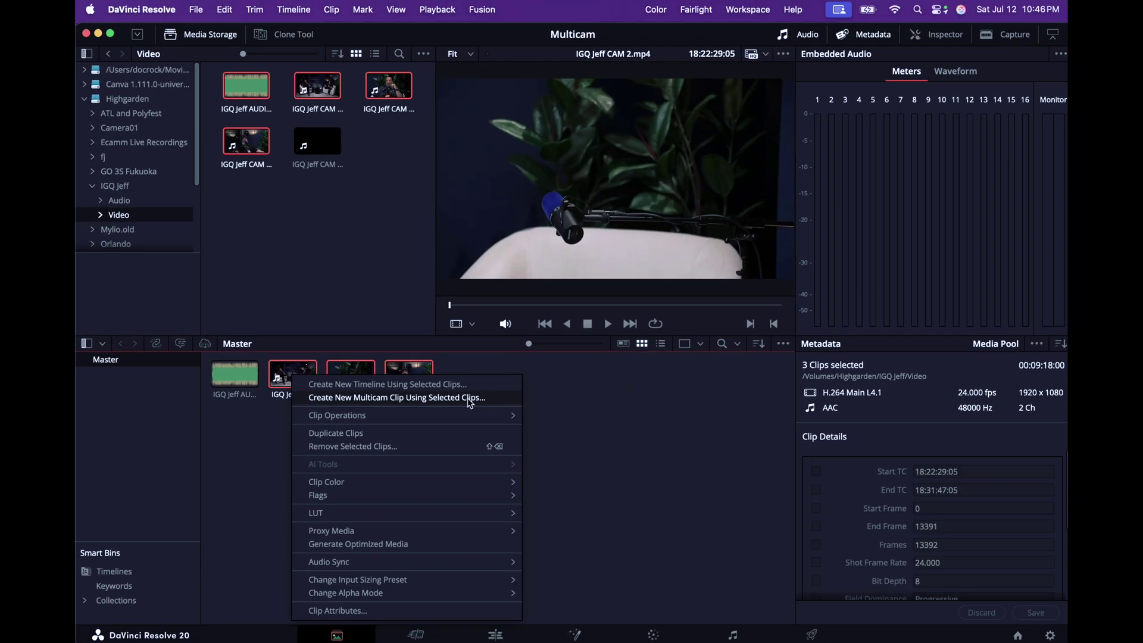
left_click(472, 400)
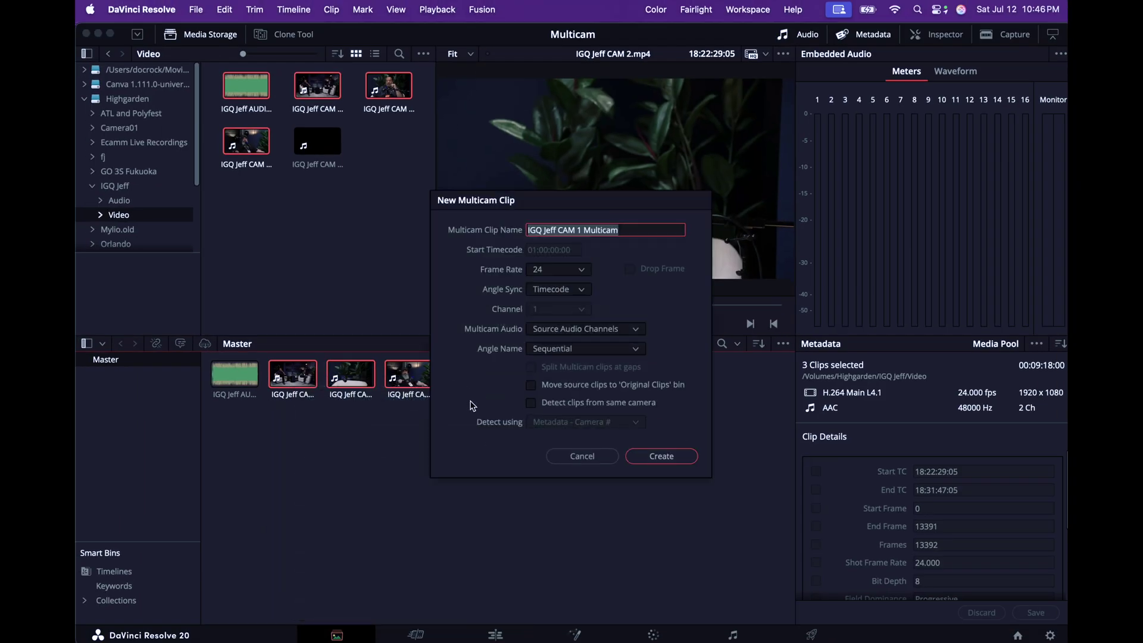
left_click(560, 290)
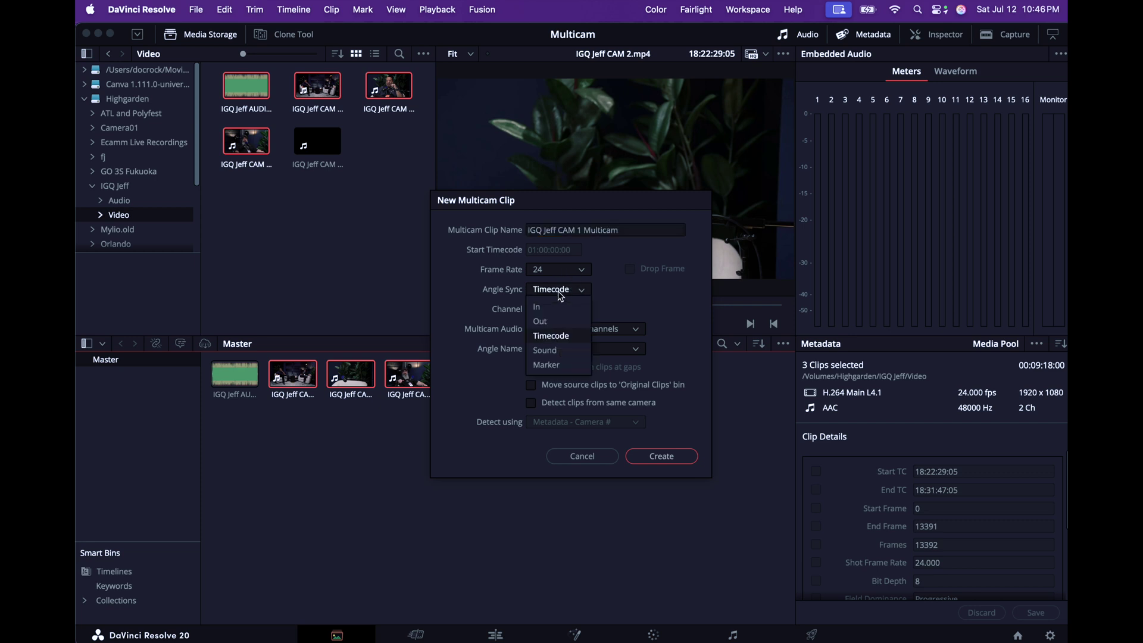
left_click(560, 337)
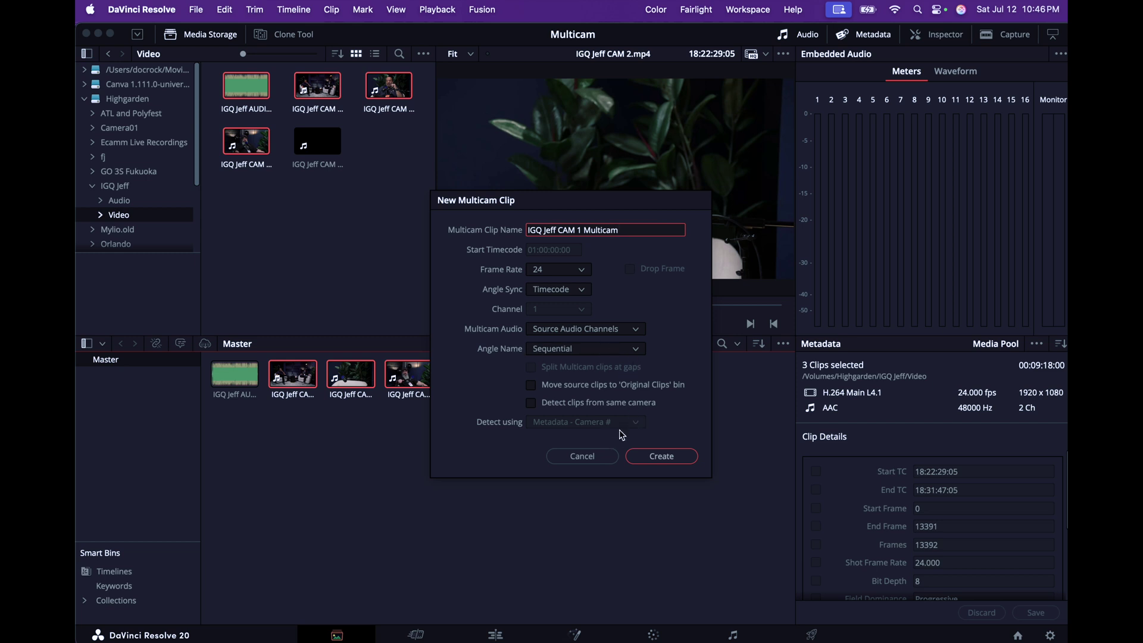
left_click(670, 459)
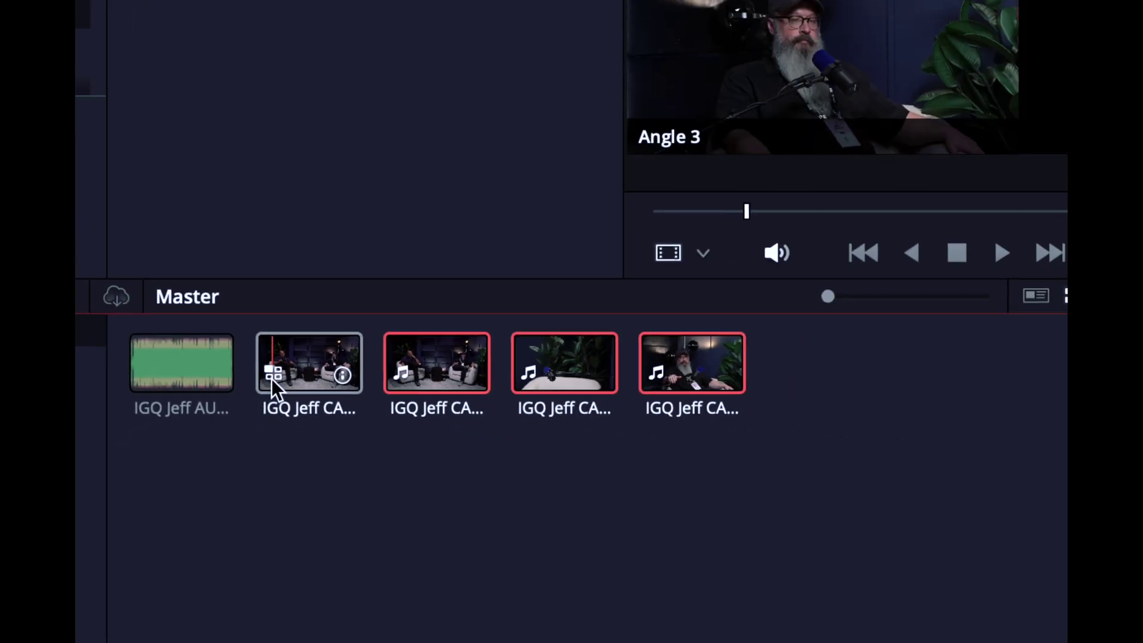
- Preview the multicam clip, then show the Master bin context menu with Create New Timeline
key("space")
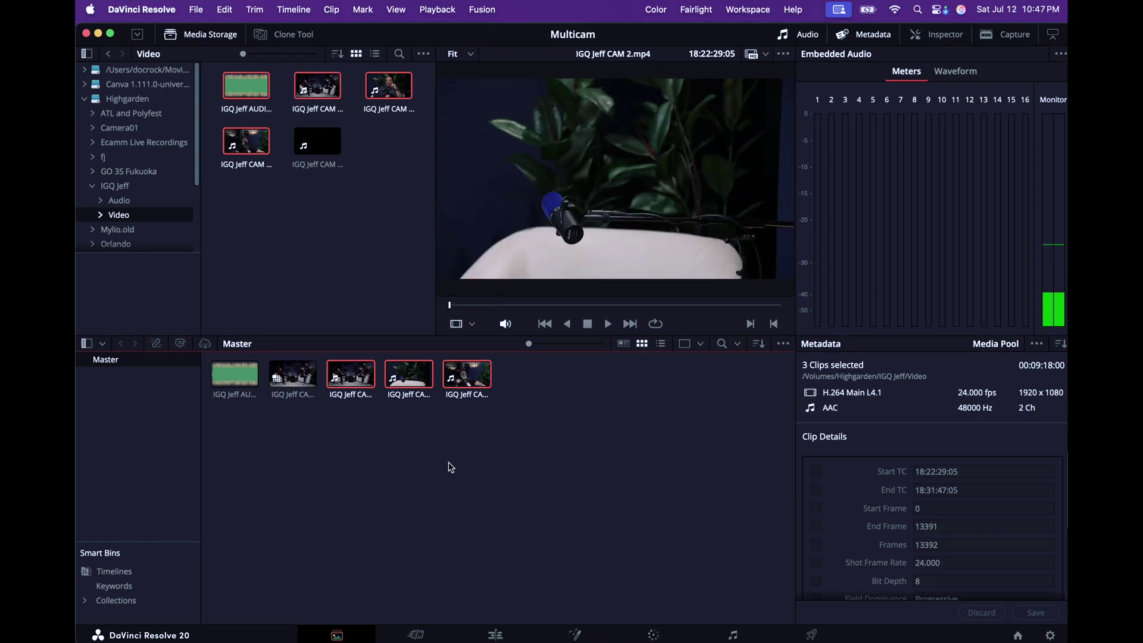
left_click(448, 478)
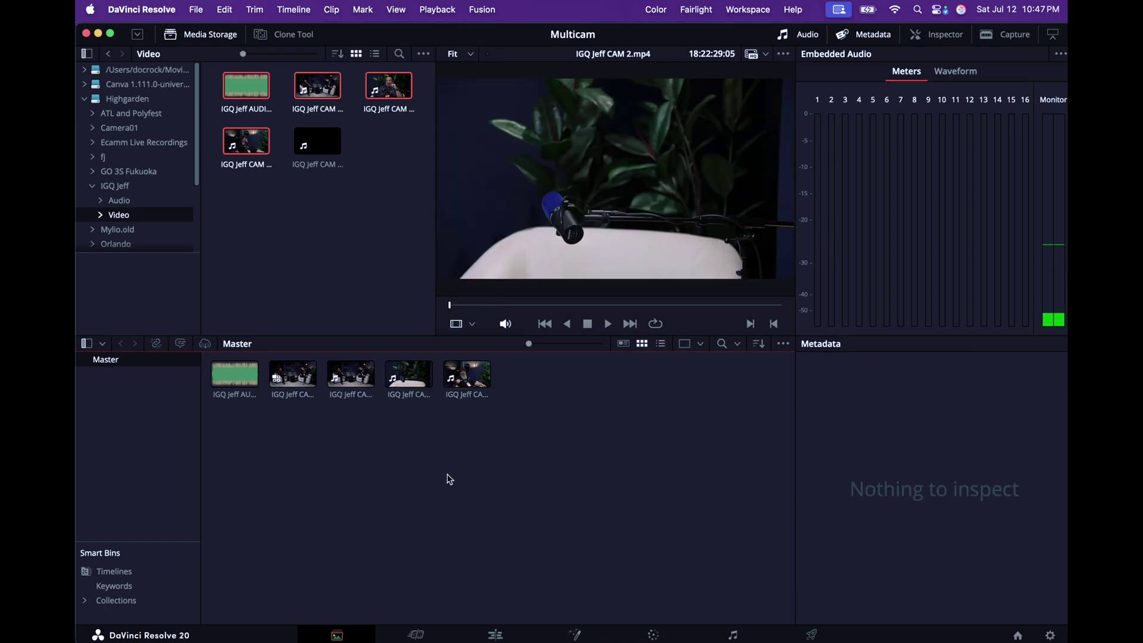
right_click(536, 384)
mouse_move(625, 392)
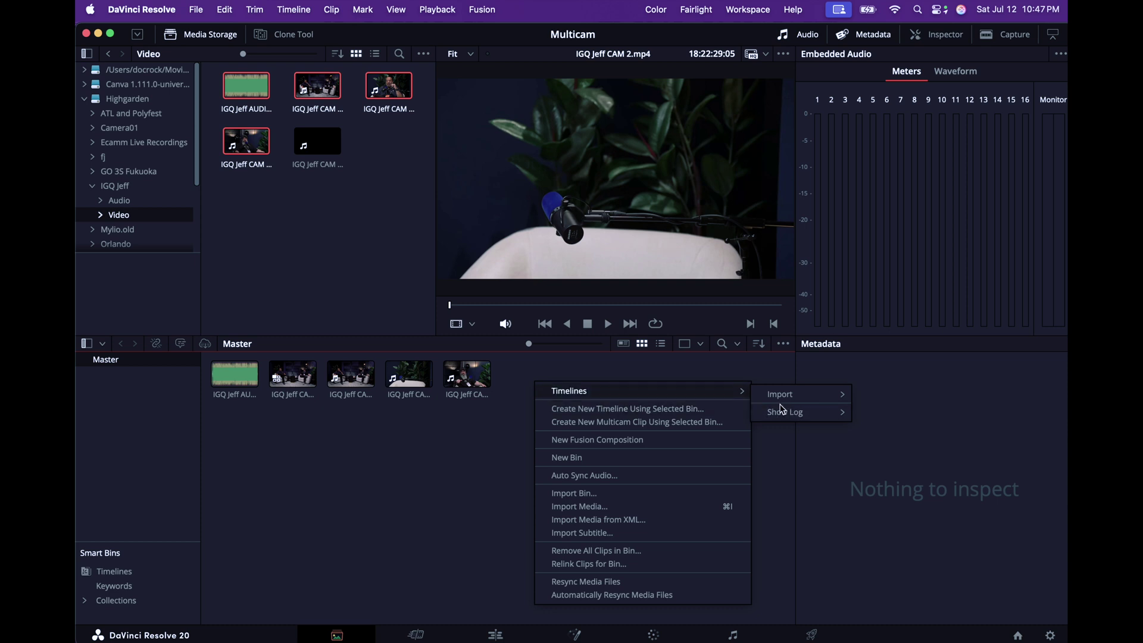
left_click(451, 429)
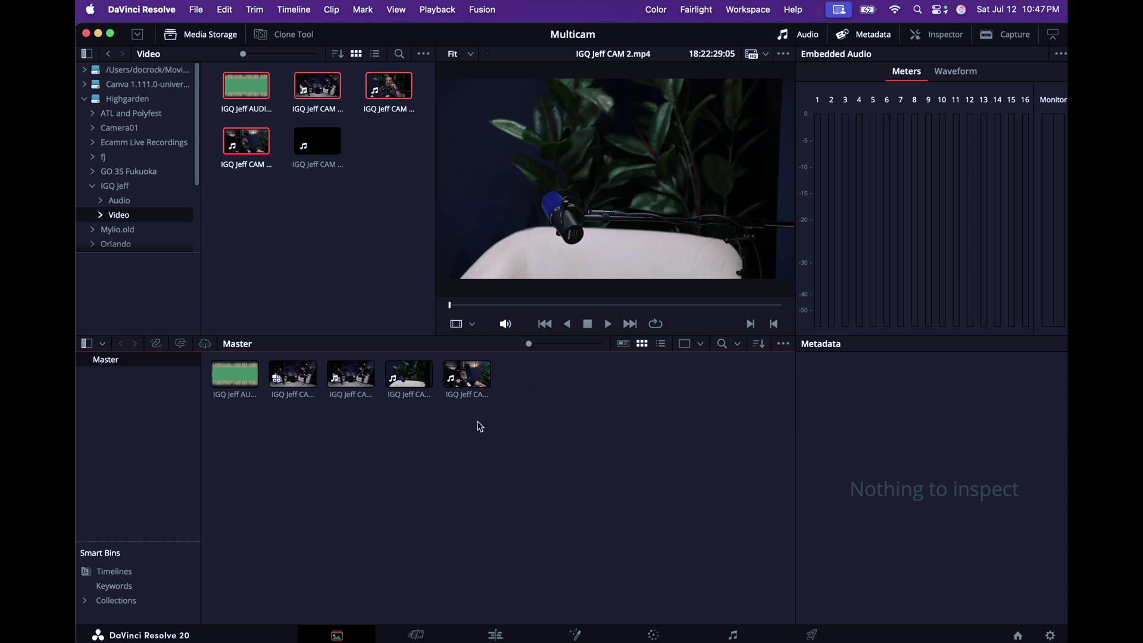
right_click(547, 400)
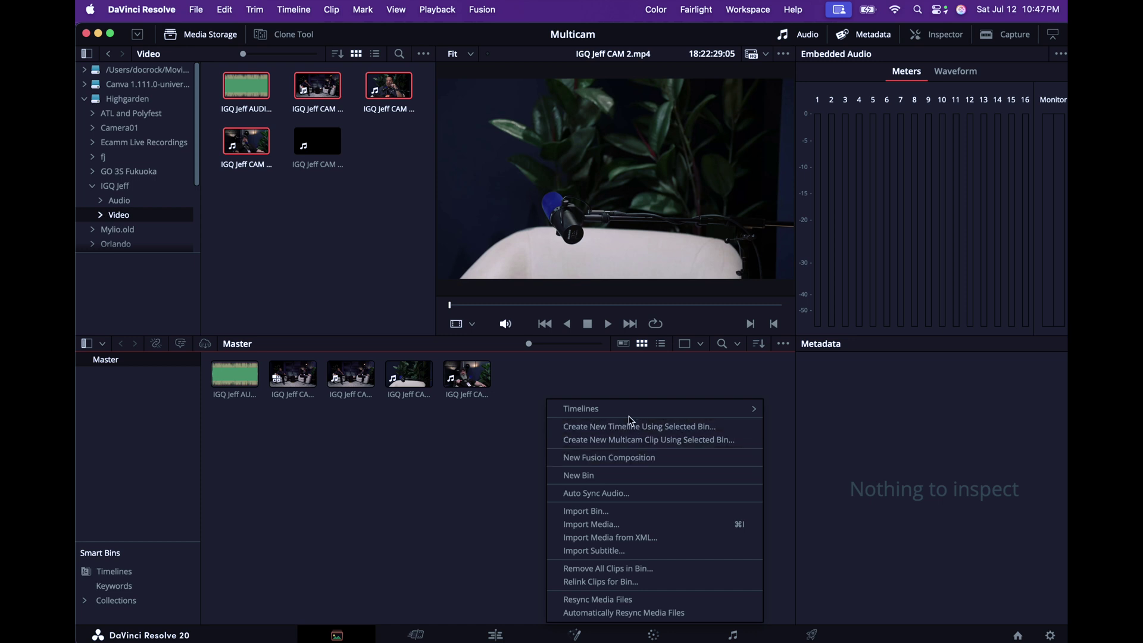
mouse_move(626, 408)
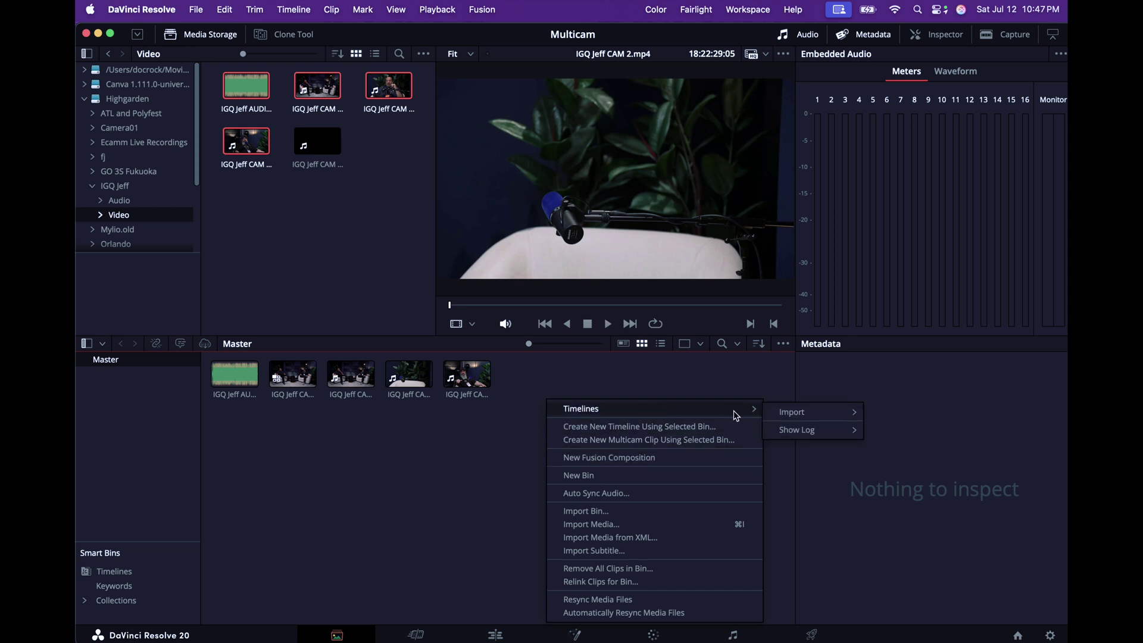
left_click(564, 389)
right_click(531, 398)
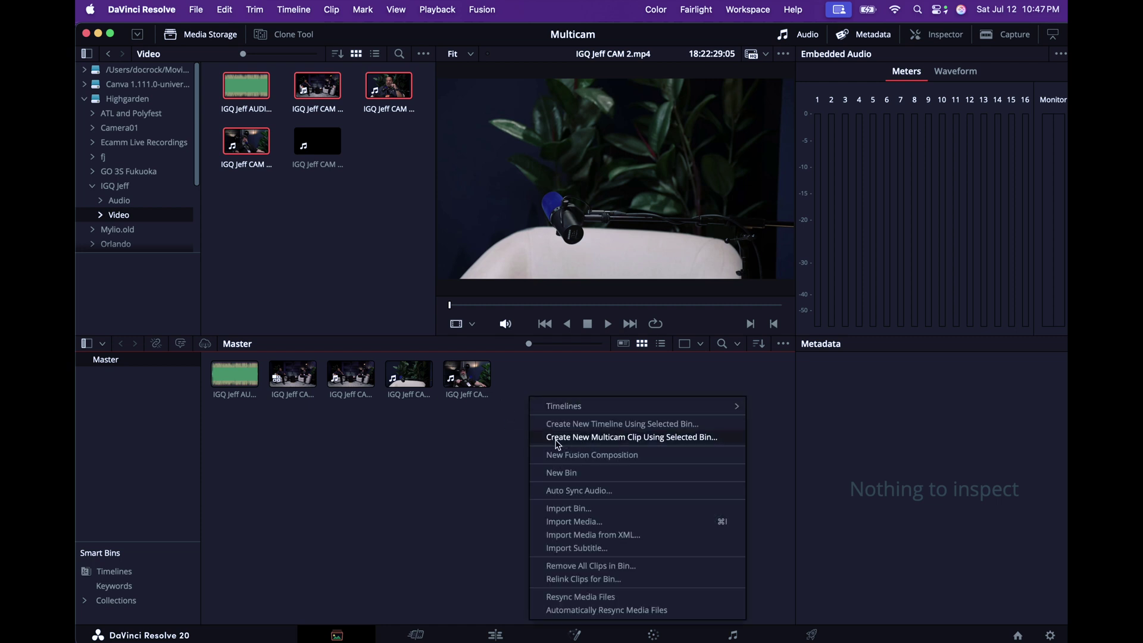
- Create and open Timeline 1, removing the audio clip from track A1
left_click(612, 426)
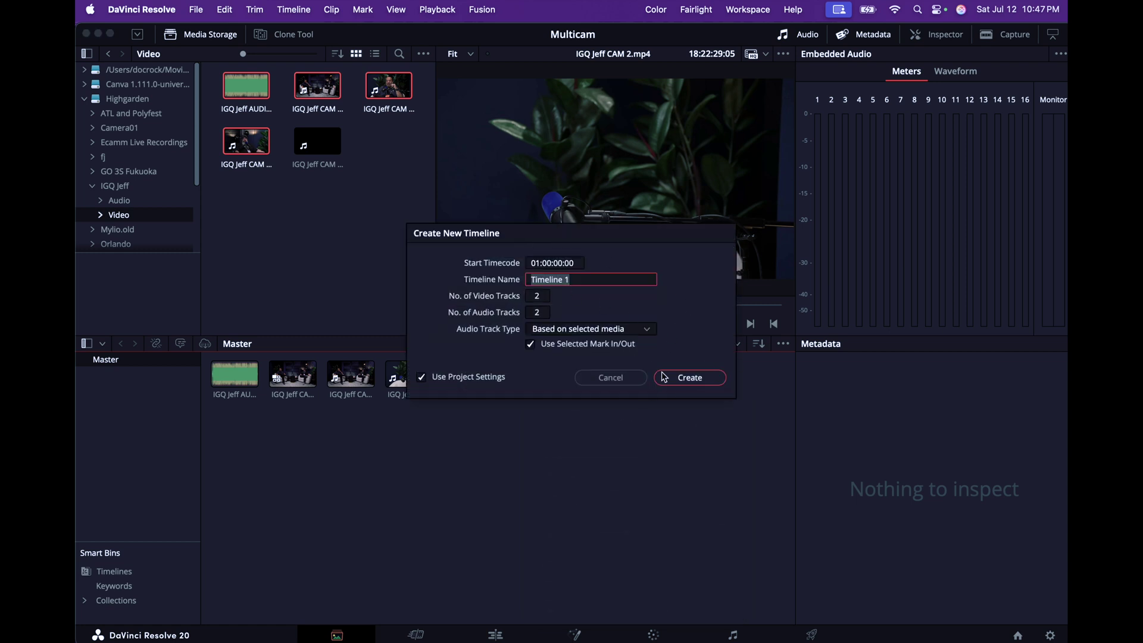
left_click(689, 378)
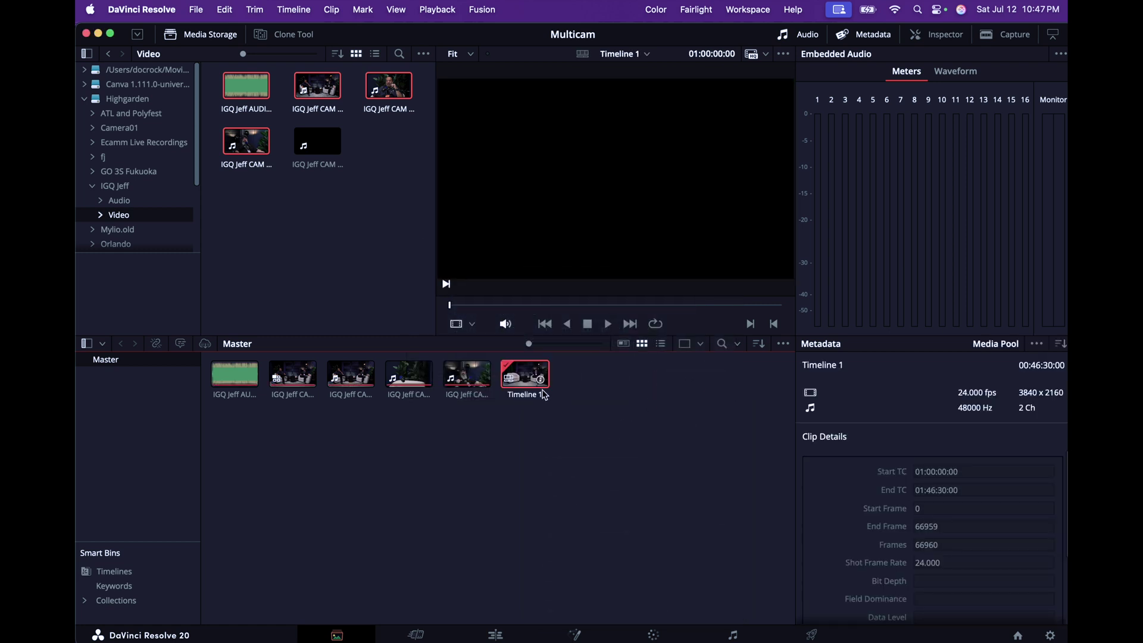
double_click(527, 379)
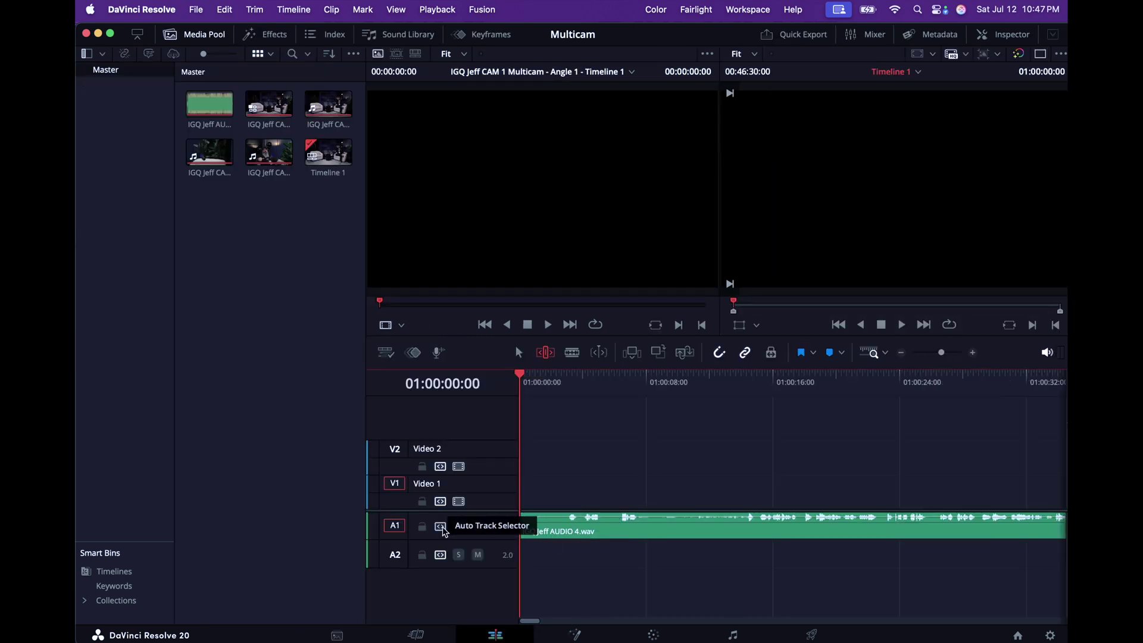
left_click(620, 529)
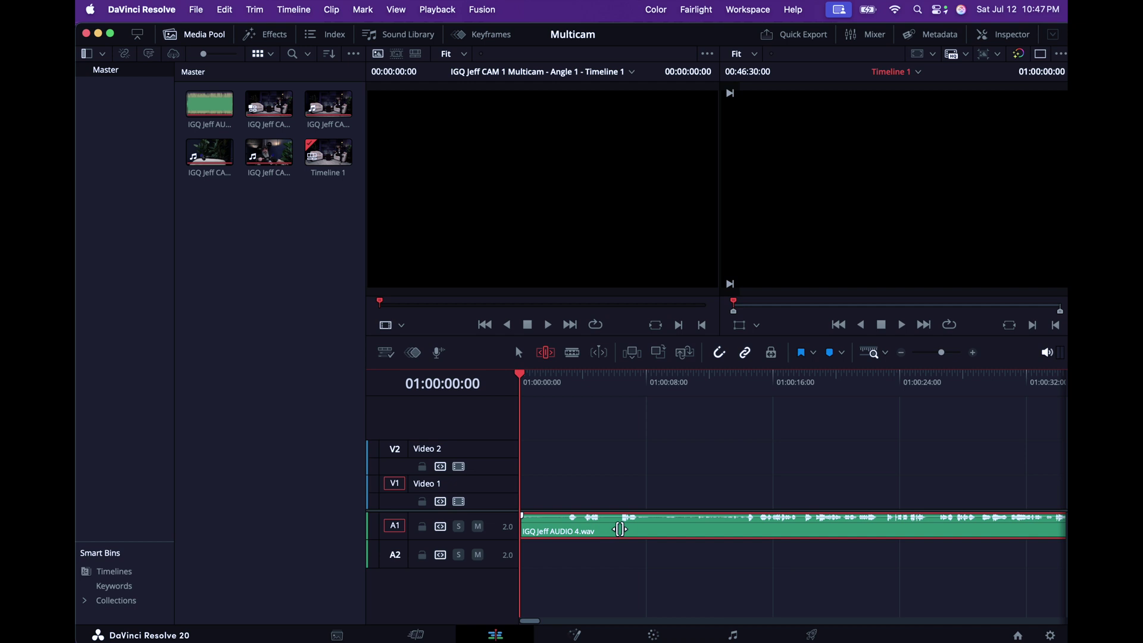
key("Delete")
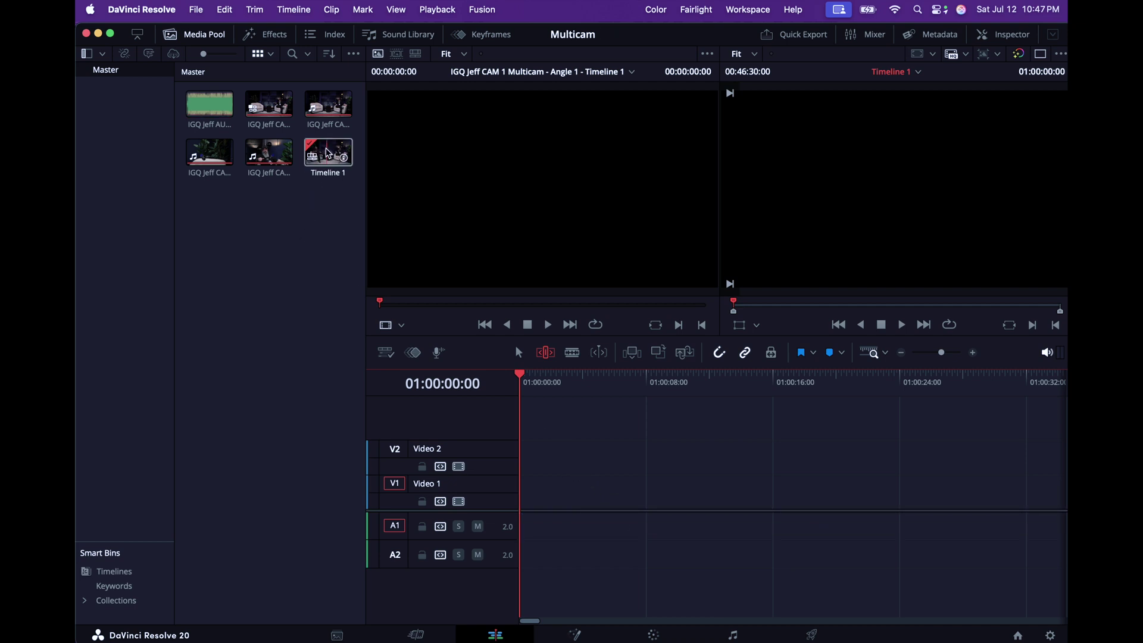
- Place the multicam clip on the timeline and IGQ Jeff AUDIO 4.wav beneath its audio
left_click(268, 106)
mouse_move(269, 106)
left_mouse_down()
mouse_move(521, 458)
mouse_move(520, 491)
left_mouse_up()
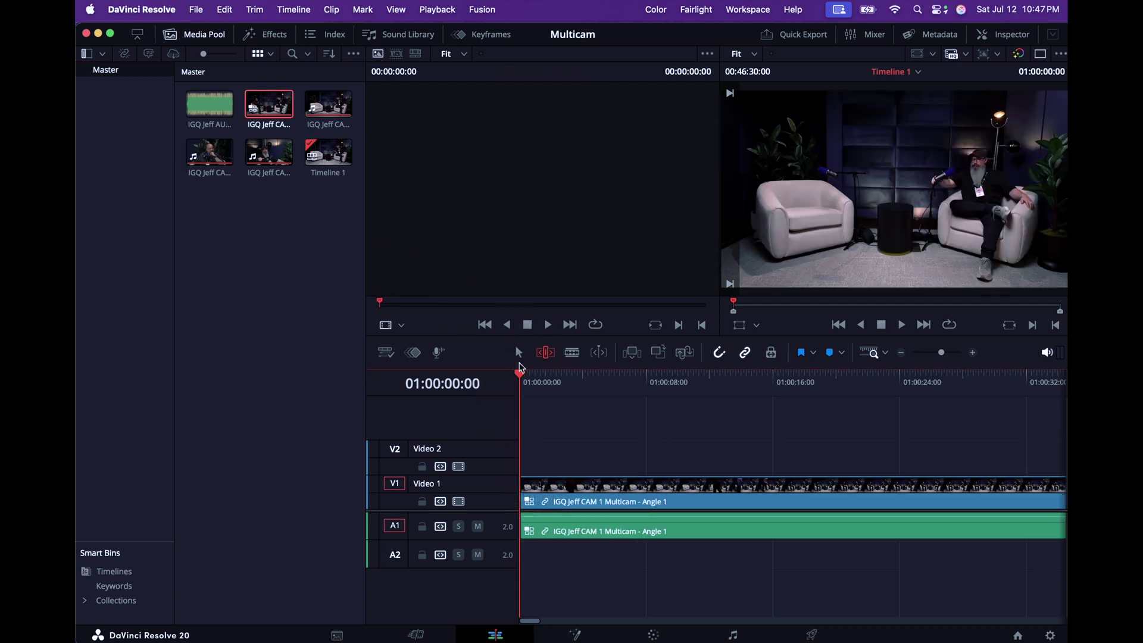
left_click(519, 352)
left_click(209, 102)
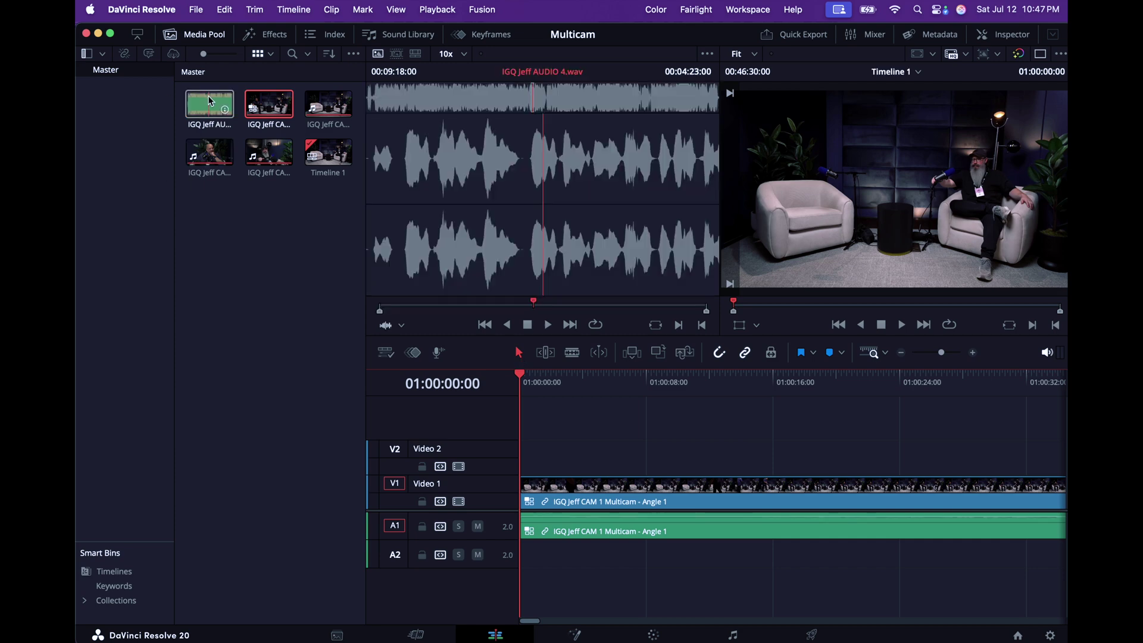
mouse_move(210, 102)
left_mouse_down()
mouse_move(560, 527)
mouse_move(518, 563)
left_mouse_up()
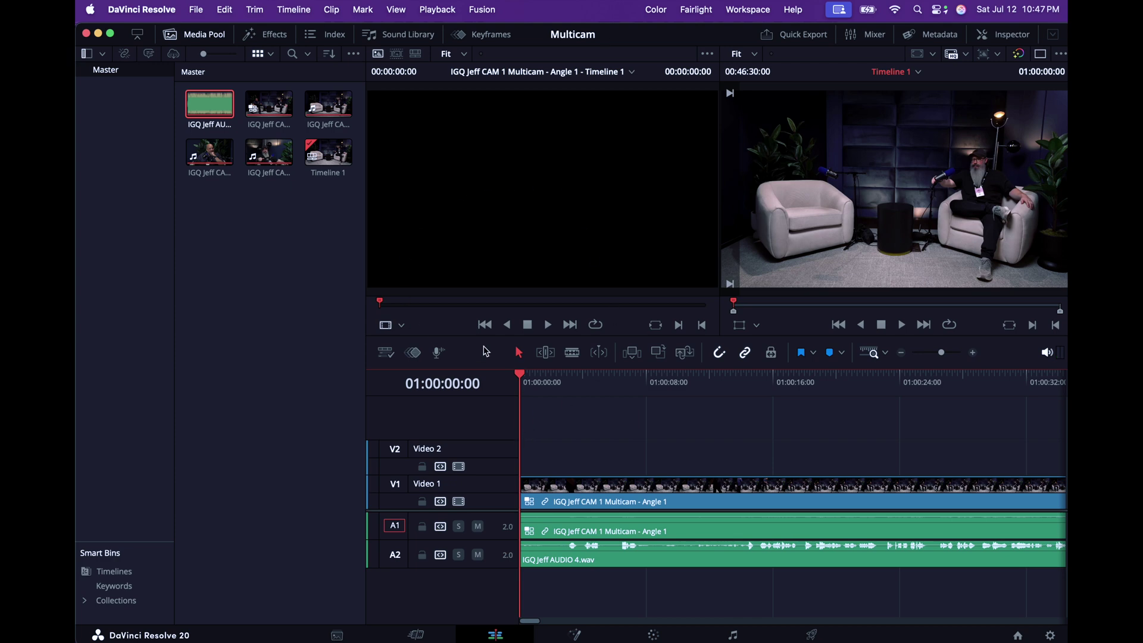
- Load the multicam clip into the Source viewer to show its angles
double_click(277, 106)
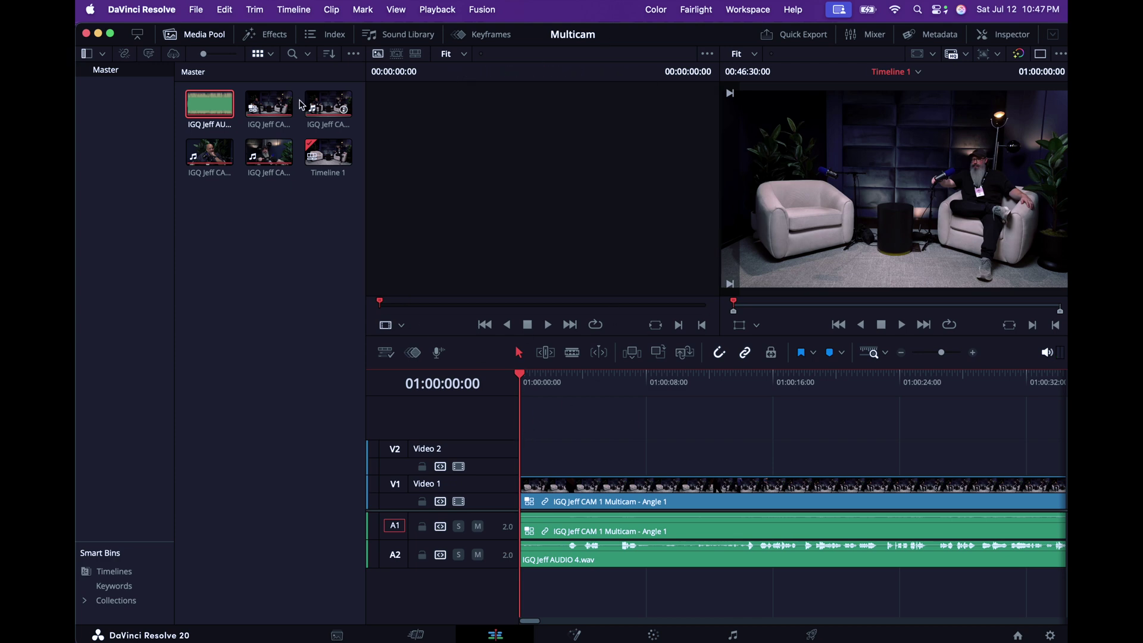
left_click(278, 106)
left_click(432, 217)
- Show the multicam clip's three angles in Multicam viewer mode and zoom the timeline out
double_click(274, 104)
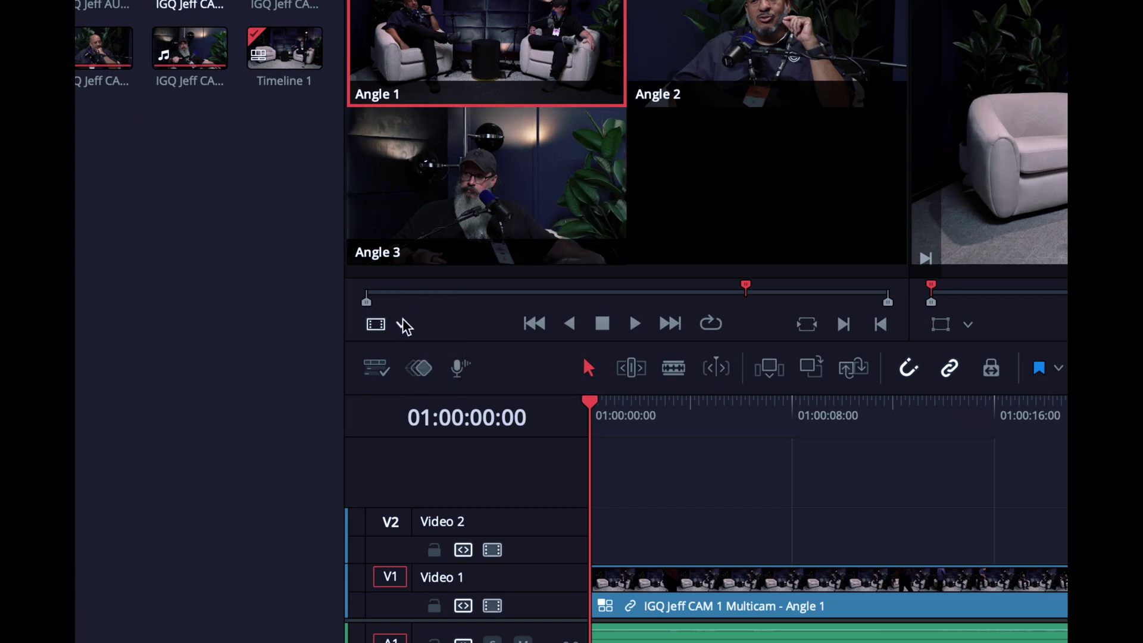
left_click(404, 328)
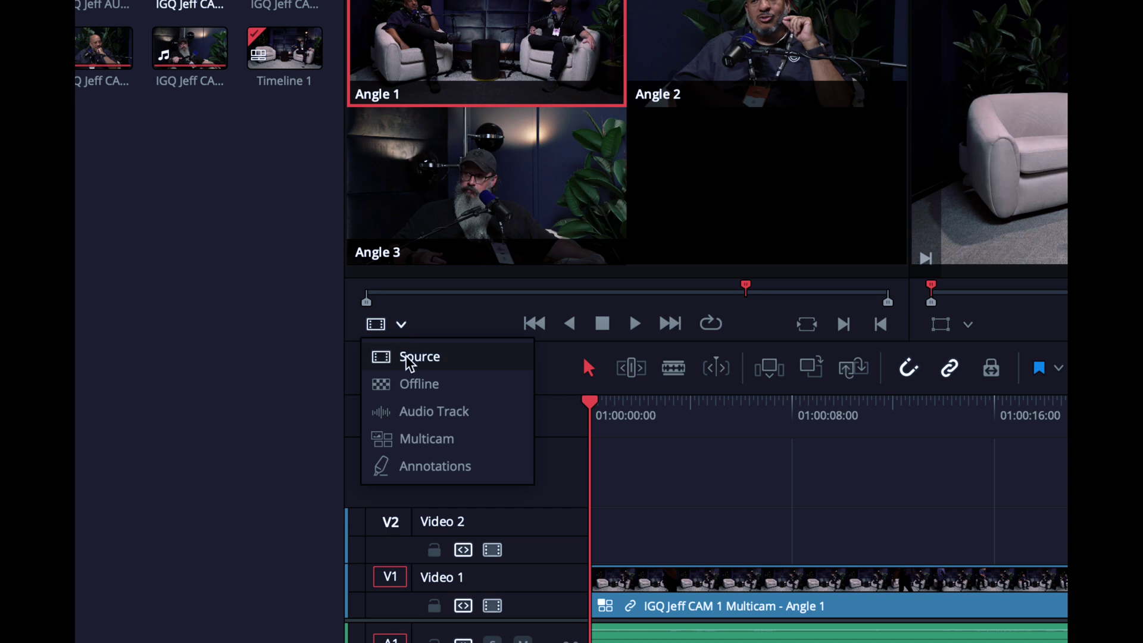
left_click(435, 446)
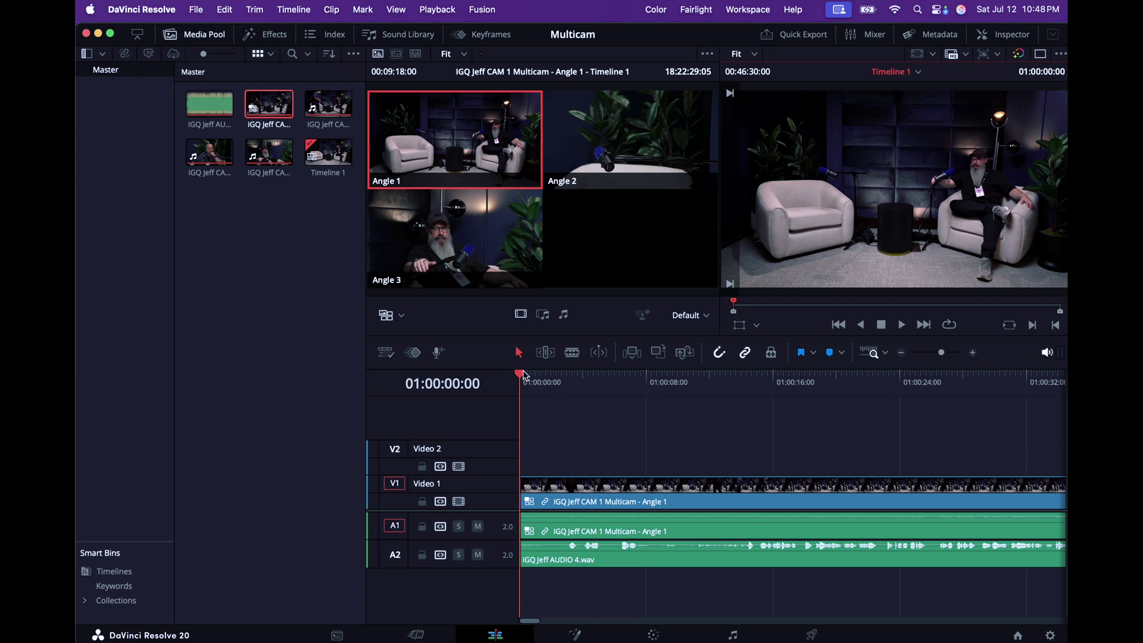
left_click_drag(945, 356, 936, 356)
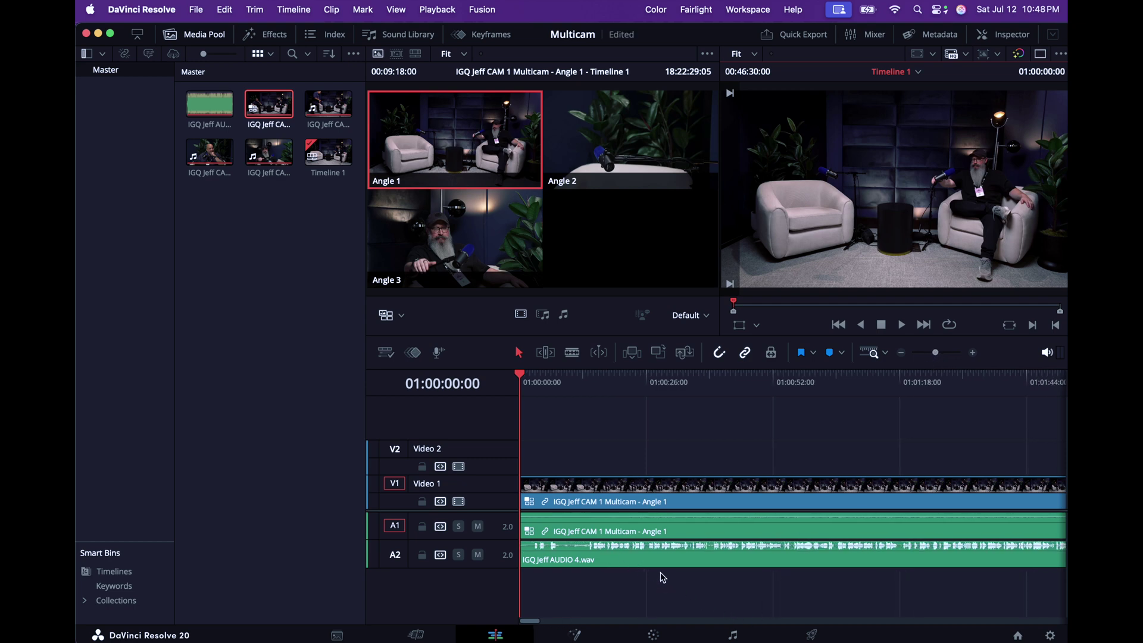
scroll(668, 556, "up", 2, "shift")
scroll(673, 551, "up", 4, "shift")
scroll(672, 551, "up", 2, "shift")
scroll(672, 552, "up", 1, "shift")
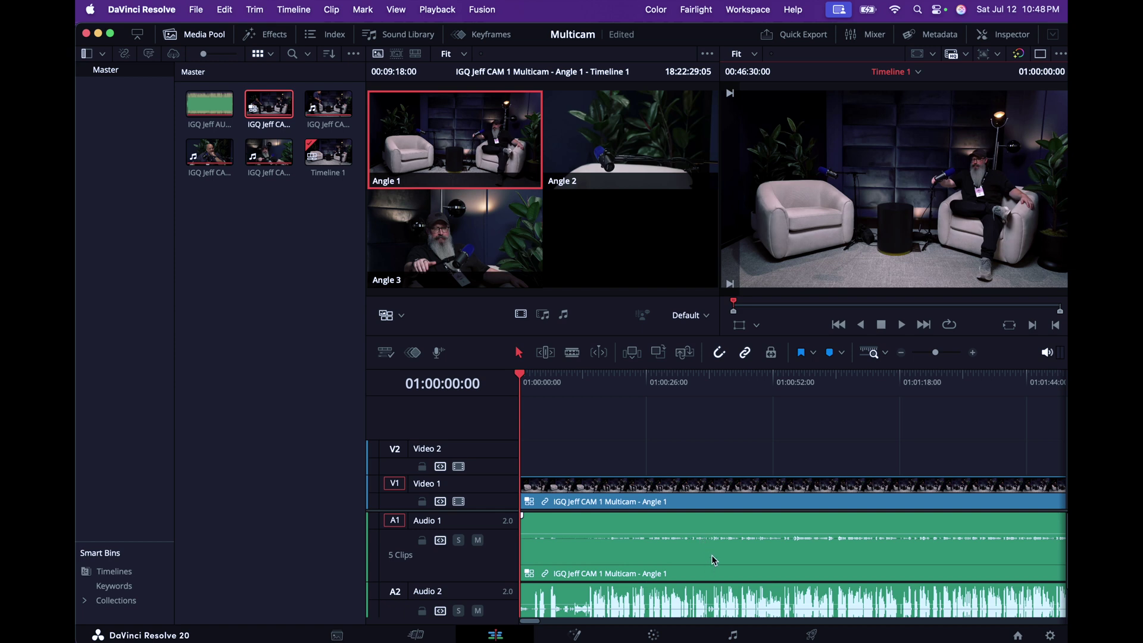
- Play the conversation from about 38 seconds and again from about 56 seconds
left_click(707, 383)
key("space")
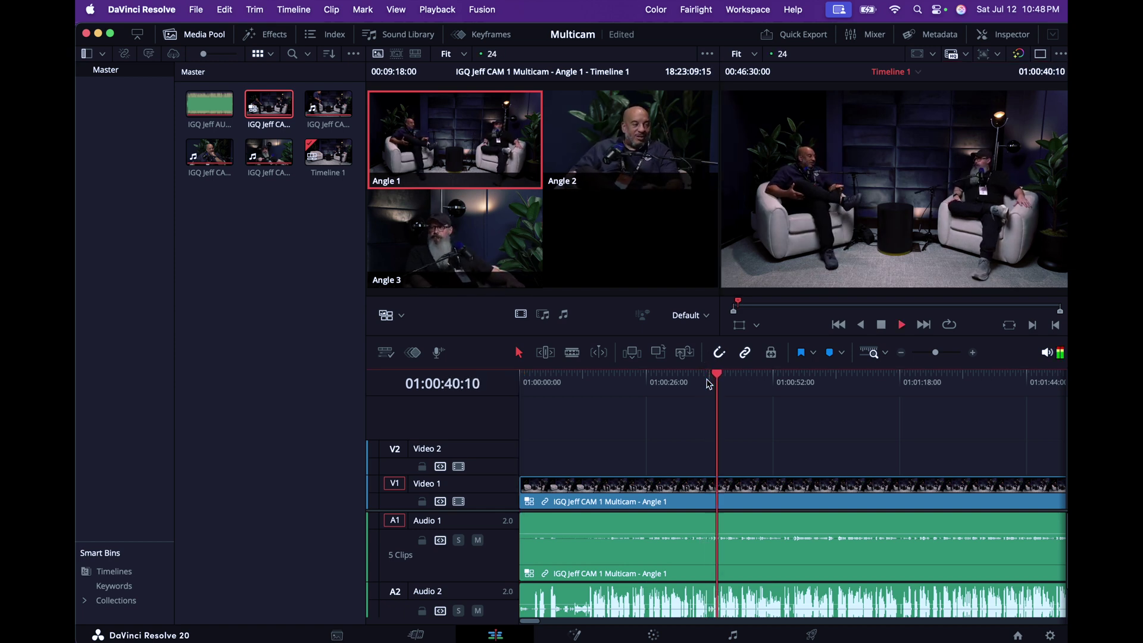
key("space")
left_click(795, 382)
key("space")
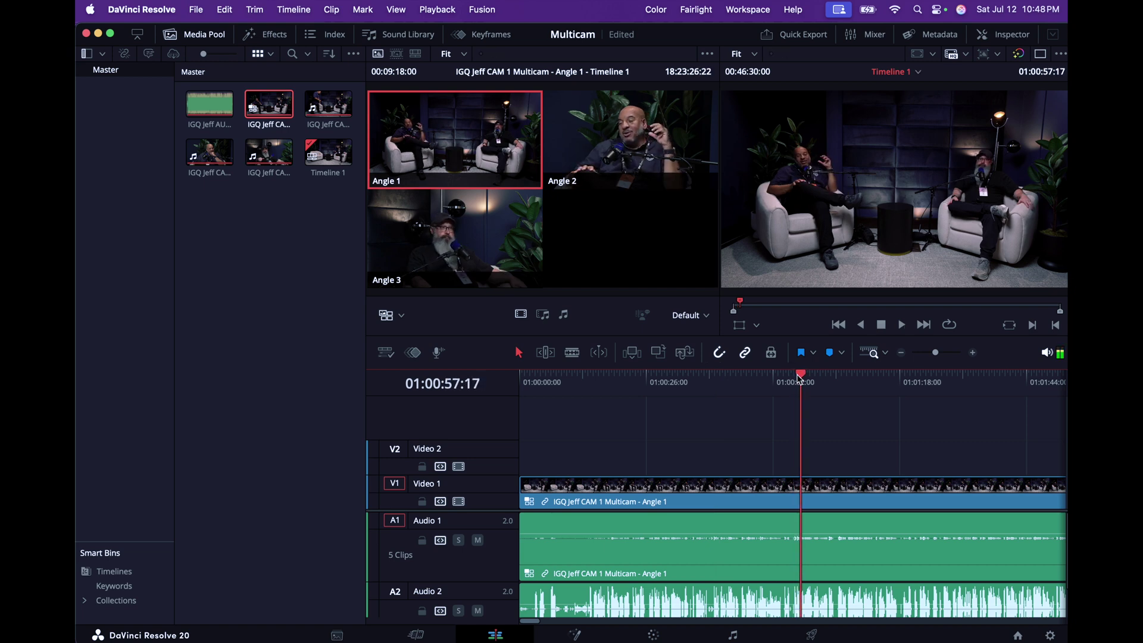
- Park the playhead at 01:00:55:18 and shrink the Audio 1 track
left_click_drag(797, 380, 782, 387)
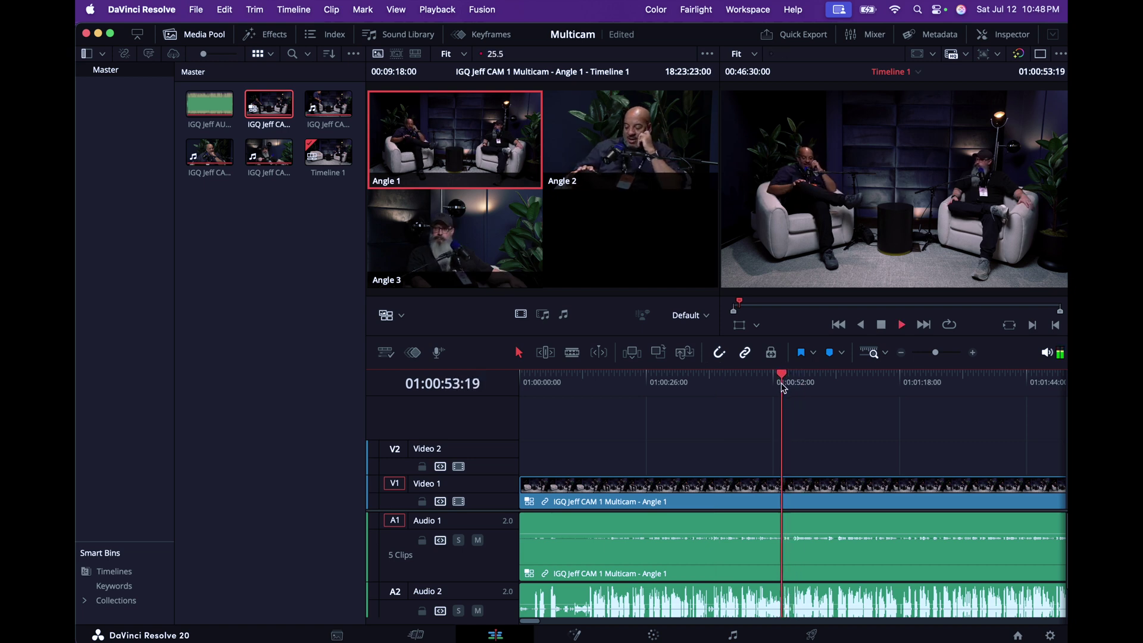
key("space")
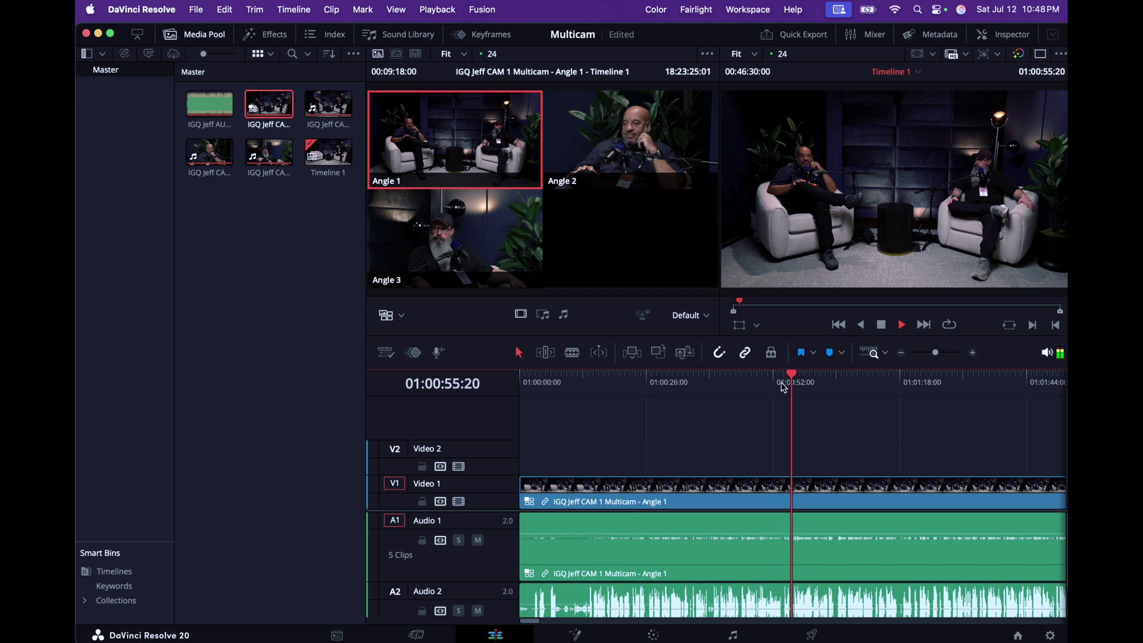
key("space")
left_click_drag(788, 385, 792, 385)
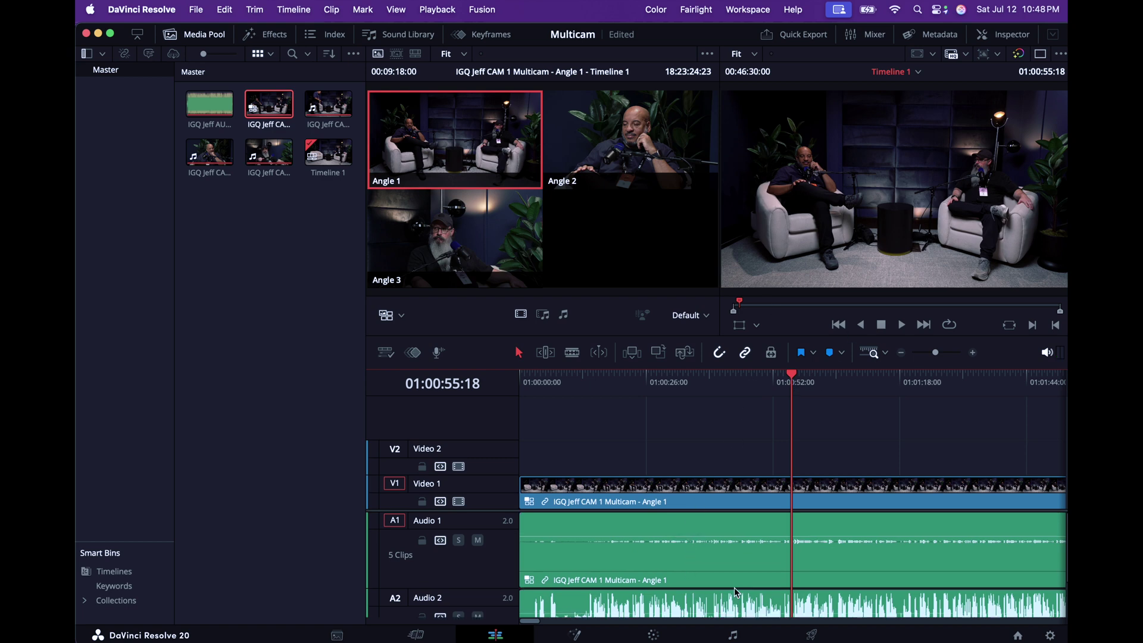
left_click_drag(689, 581, 734, 563)
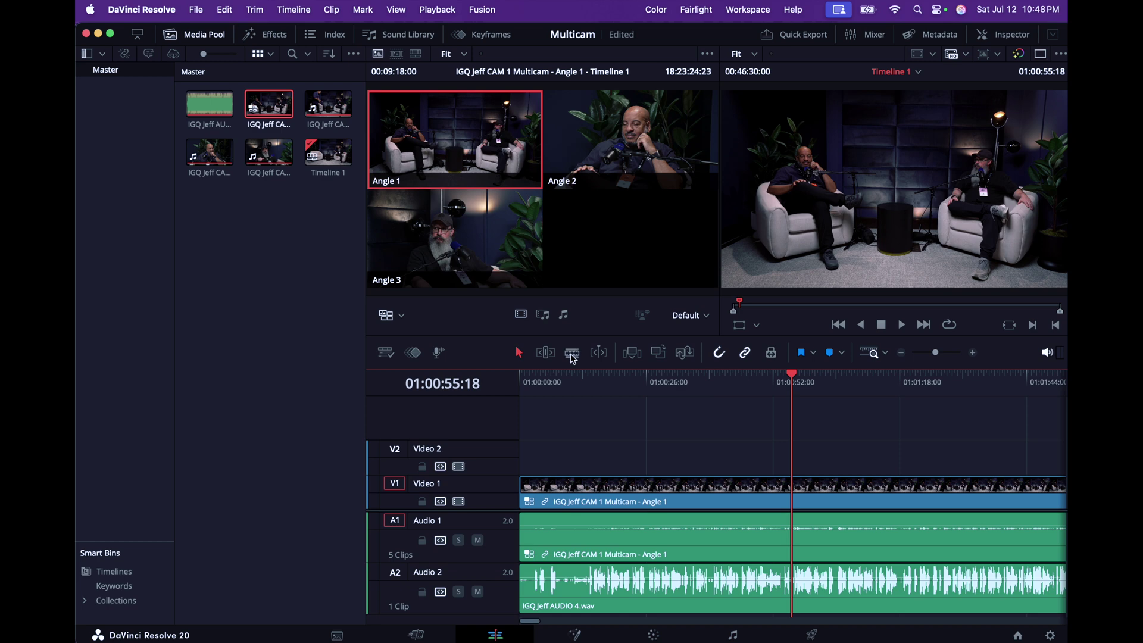
- Split Video 1 at 01:00:55:18 on Angle 1 and return the viewer to Multicam mode
left_click(442, 132)
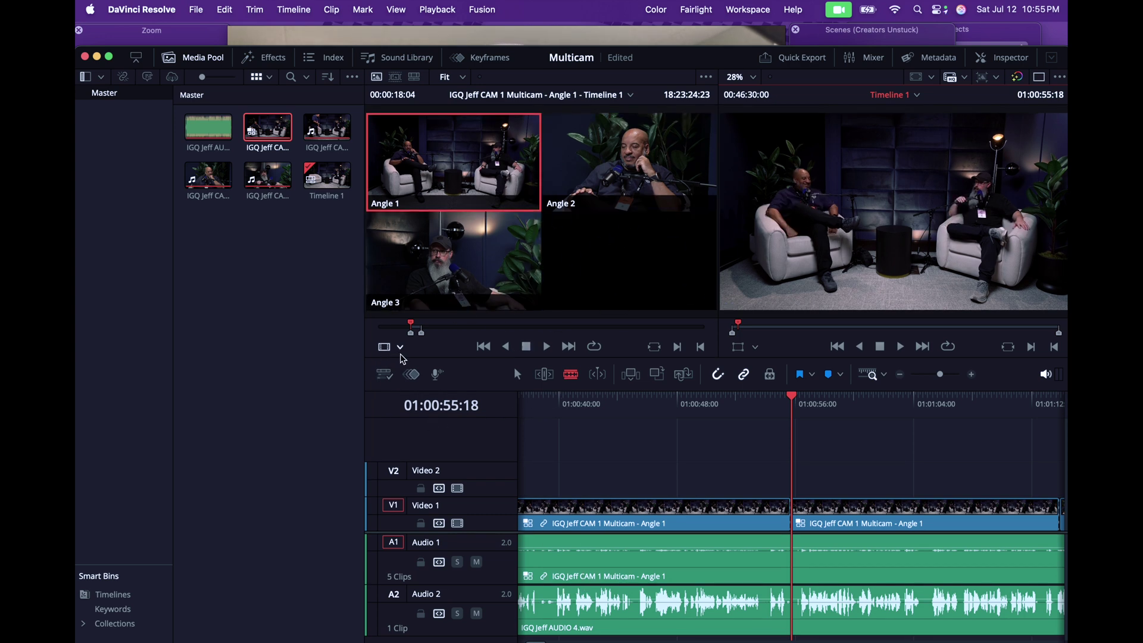
left_click(401, 354)
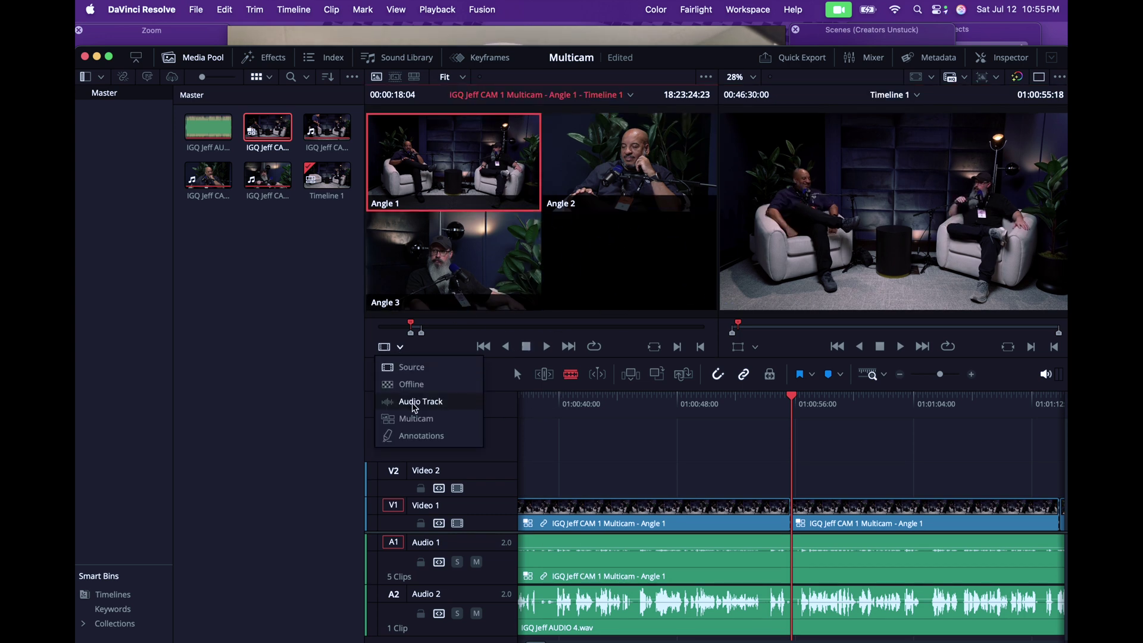
left_click(420, 419)
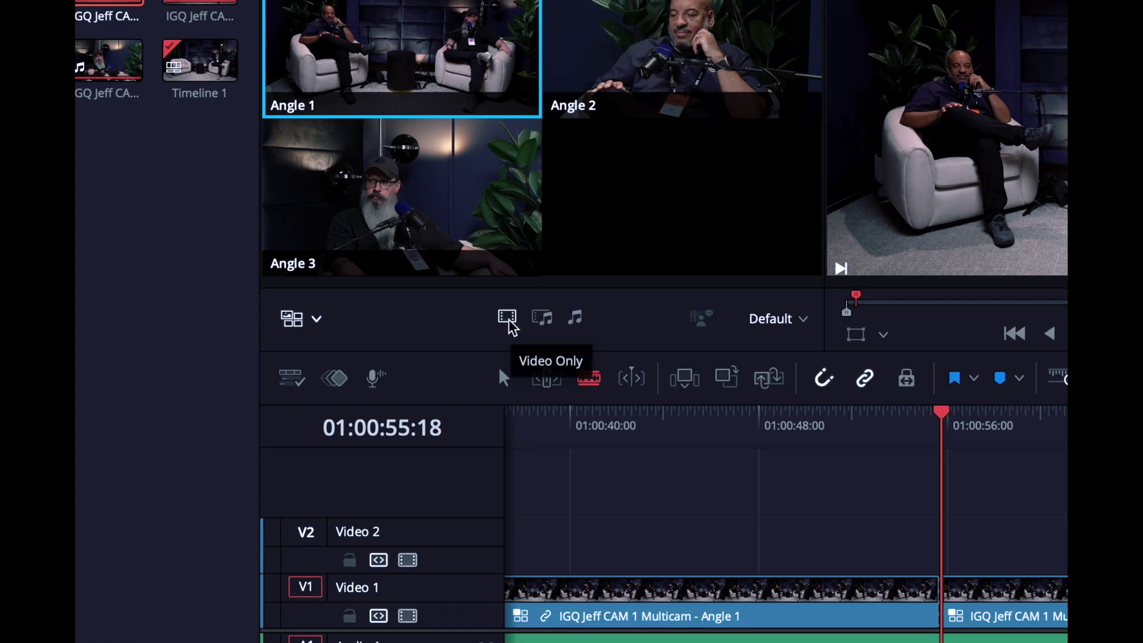
- Try the Video+Audio and Audio Only switch modes, then settle on Video Only
left_click_drag(509, 327, 706, 554)
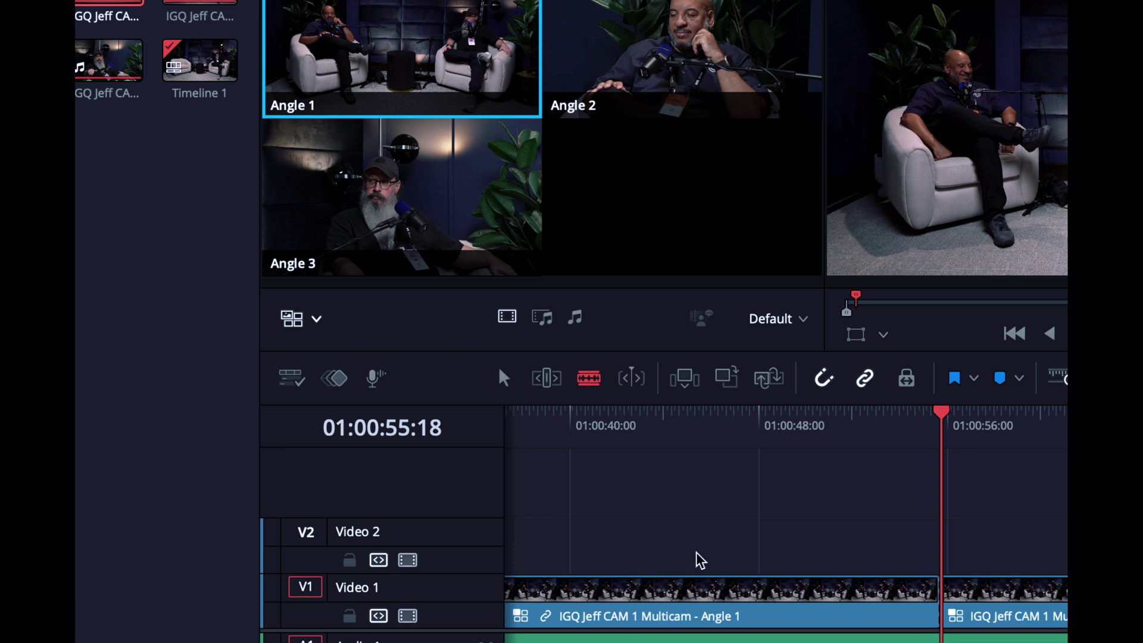
left_click(543, 323)
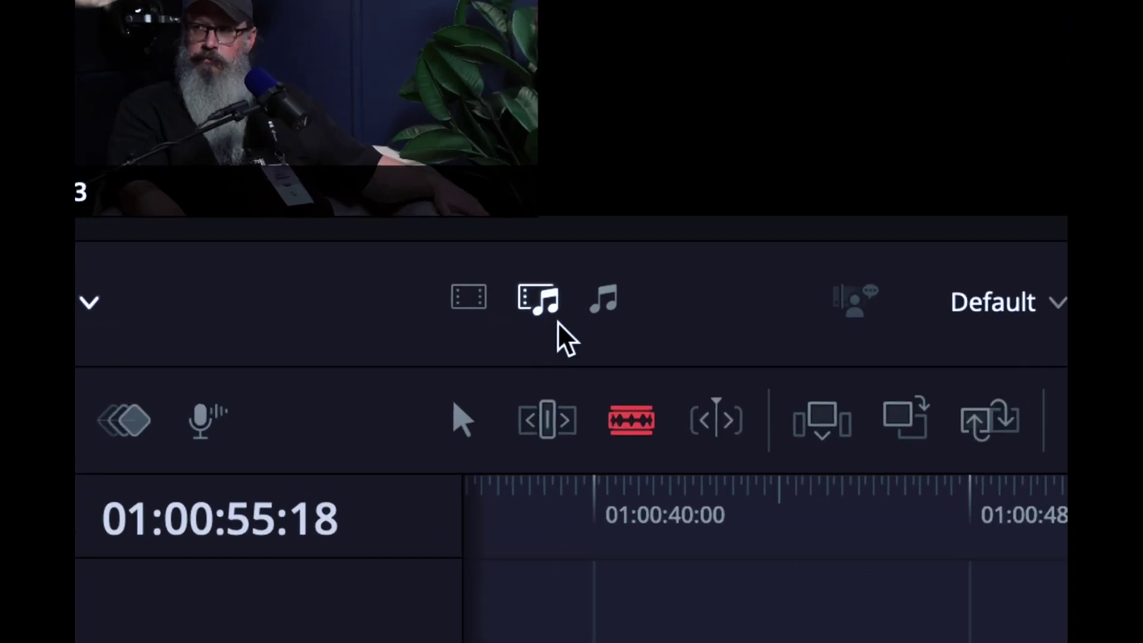
left_click(608, 307)
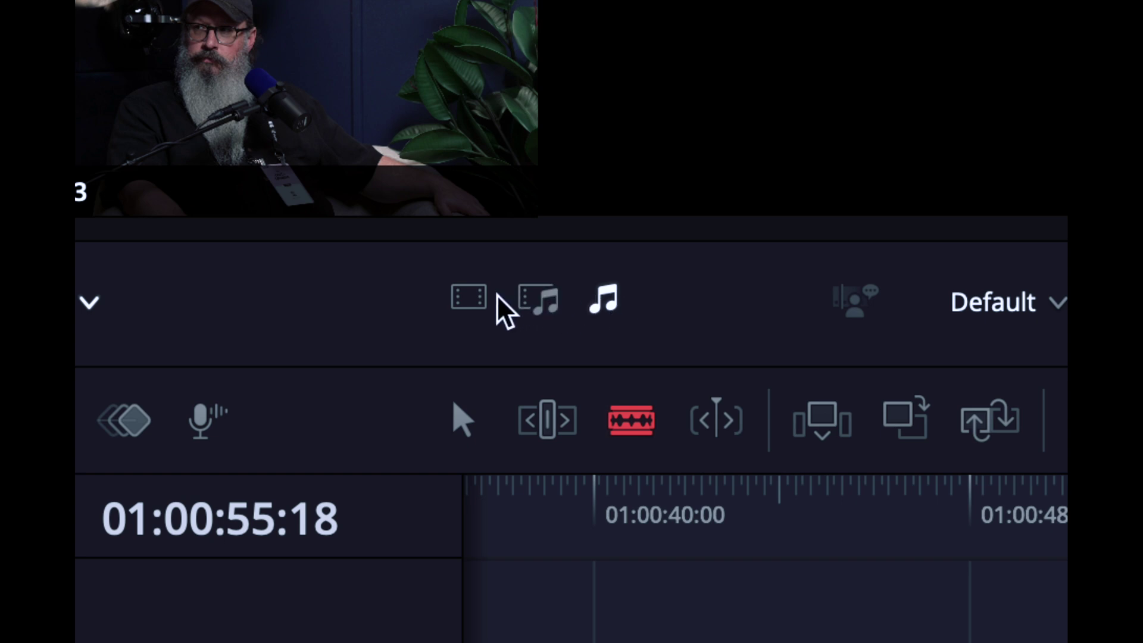
left_click(479, 300)
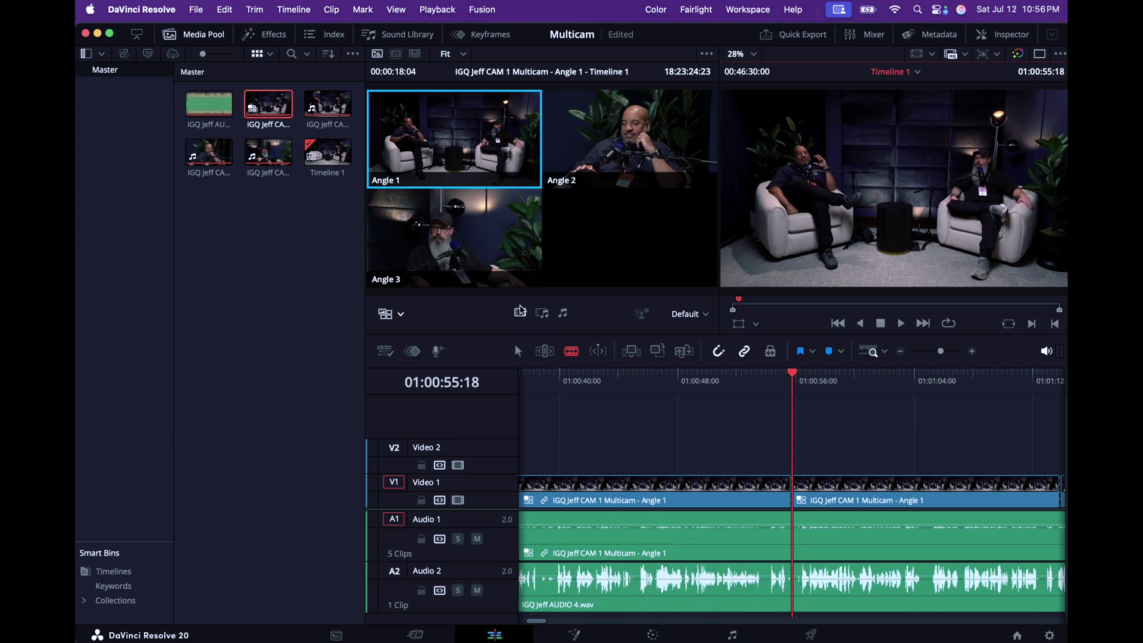
- Cut to Angle 3 at 01:00:47:12 and play back the change
left_click(671, 375)
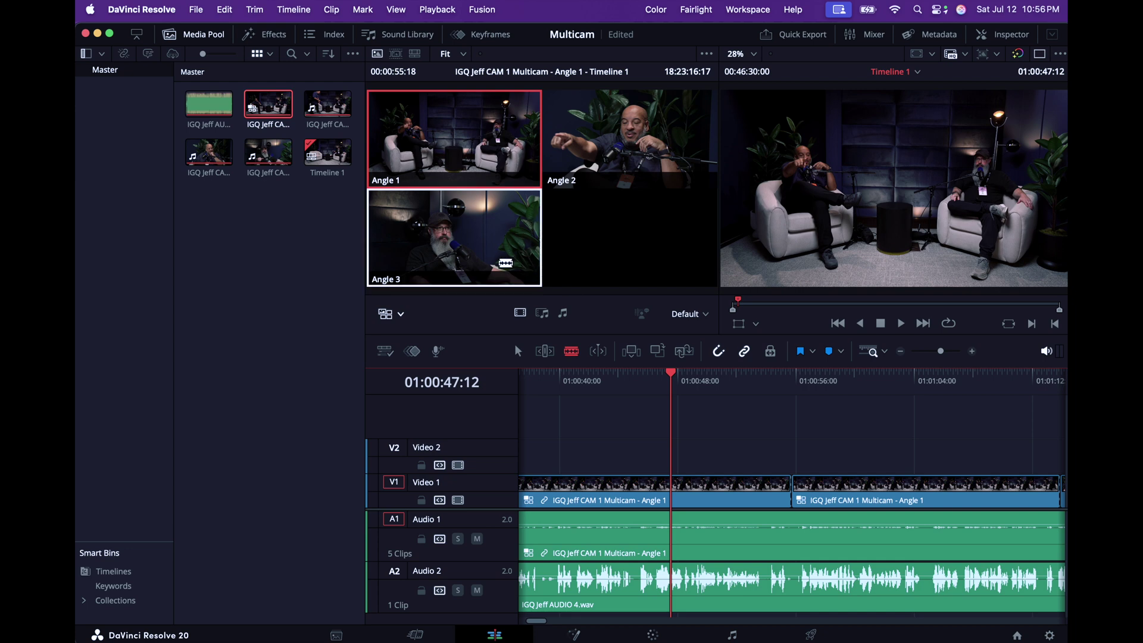
left_click(505, 261)
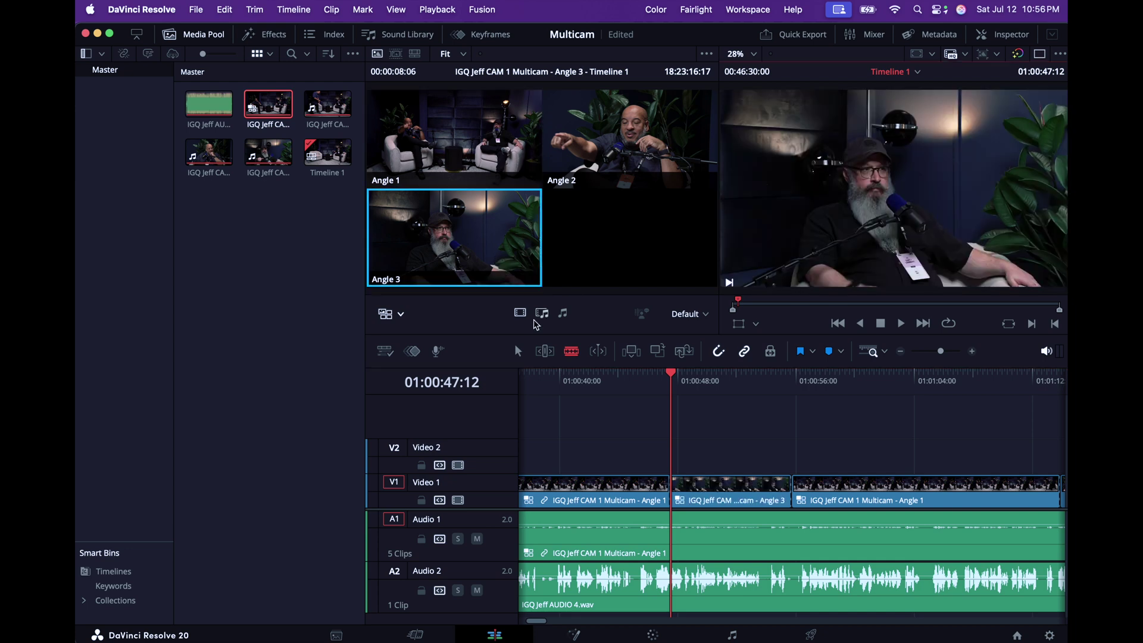
key("space")
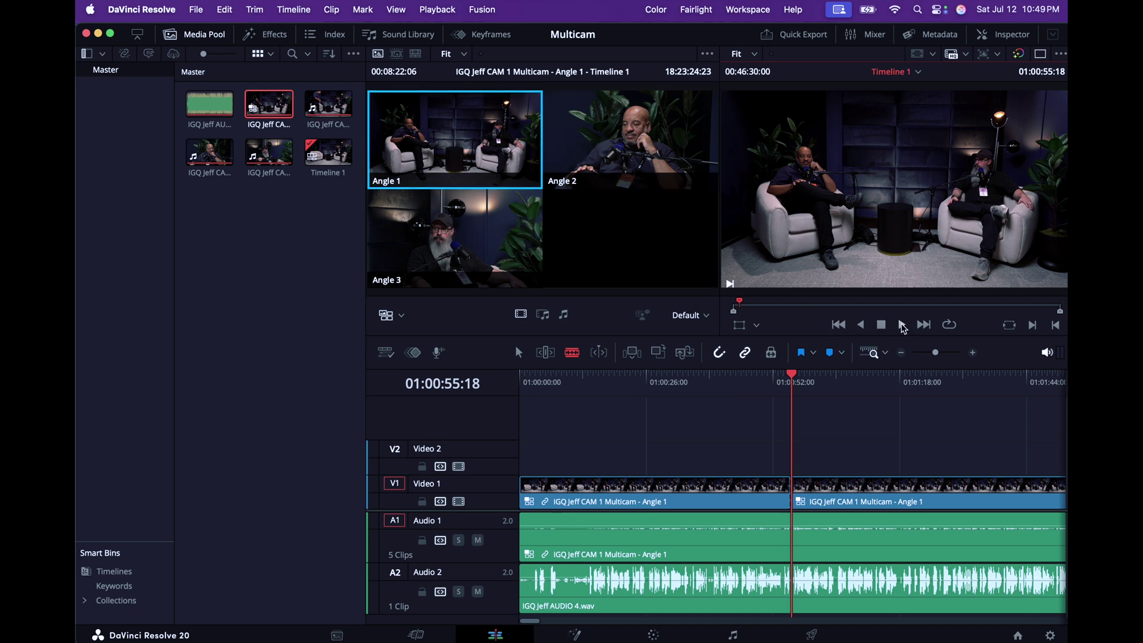
- Play the timeline and cut live to Angle 2 near 01:01:13, then Angle 3 near 01:01:17
left_click(902, 325)
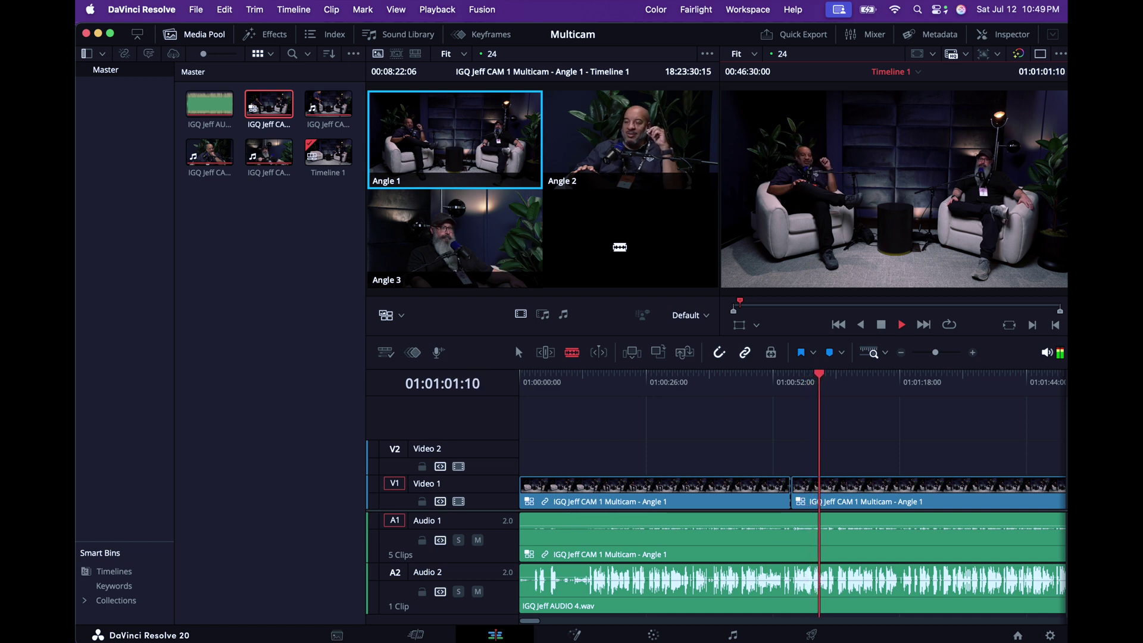
key("space")
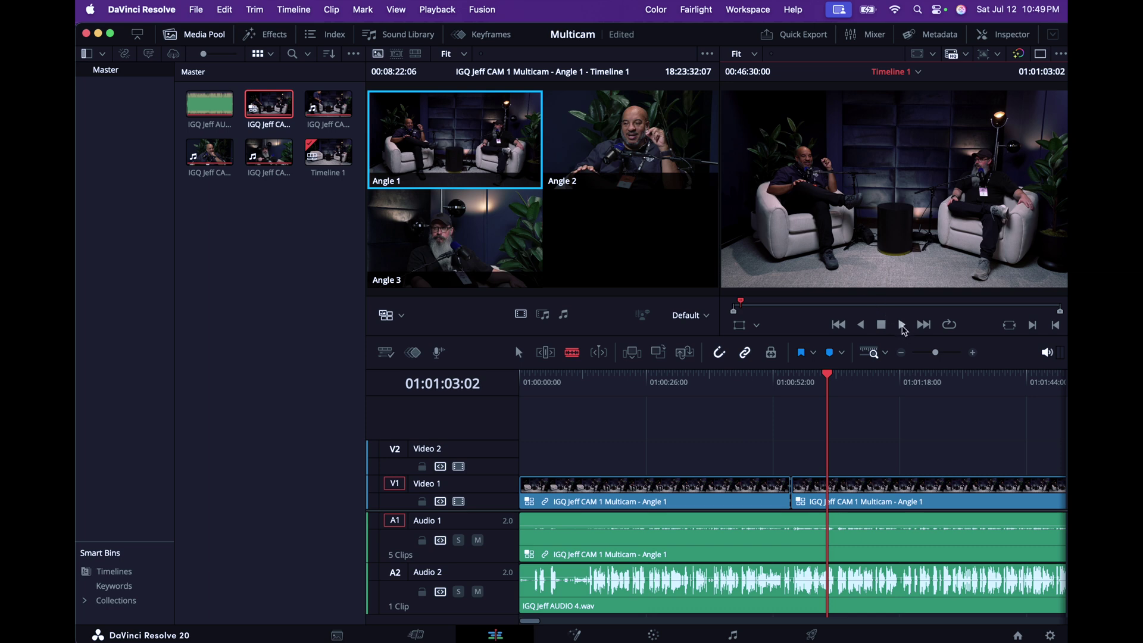
left_click(902, 325)
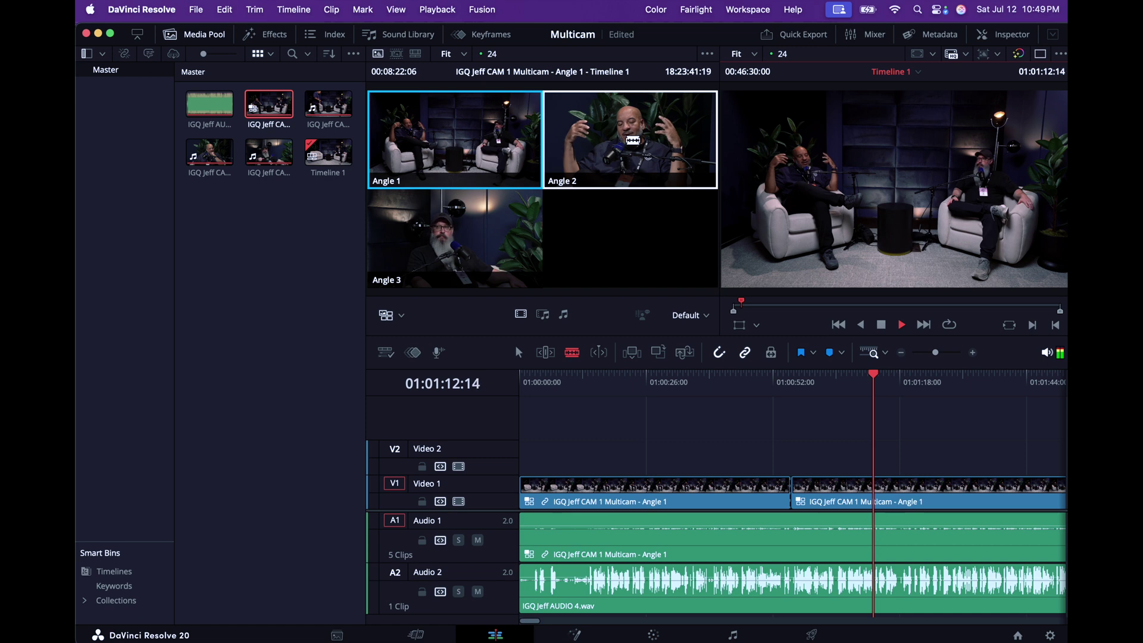
left_click(632, 140)
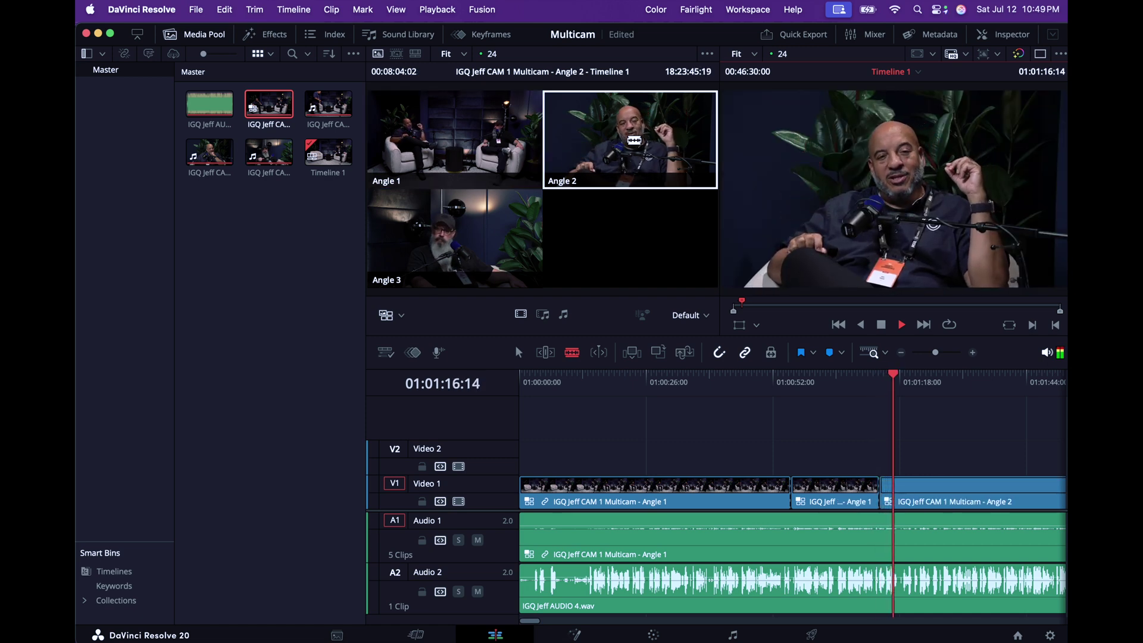
left_click(502, 231)
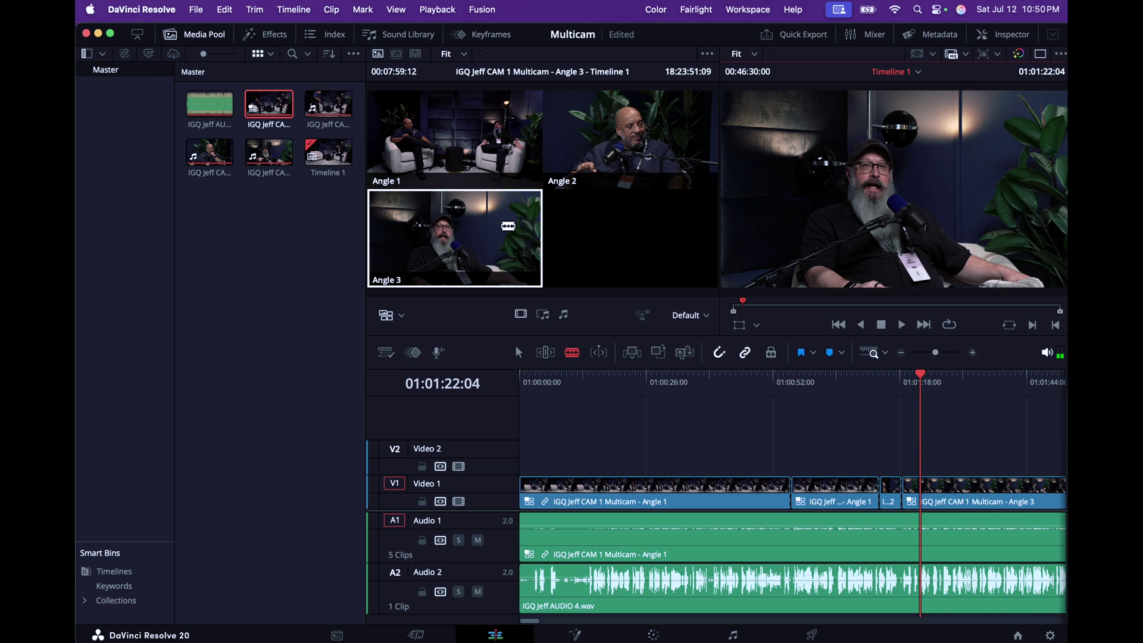
- Zoom the timeline in and move the playhead back to about 01:01:20:14
key("super+equal")
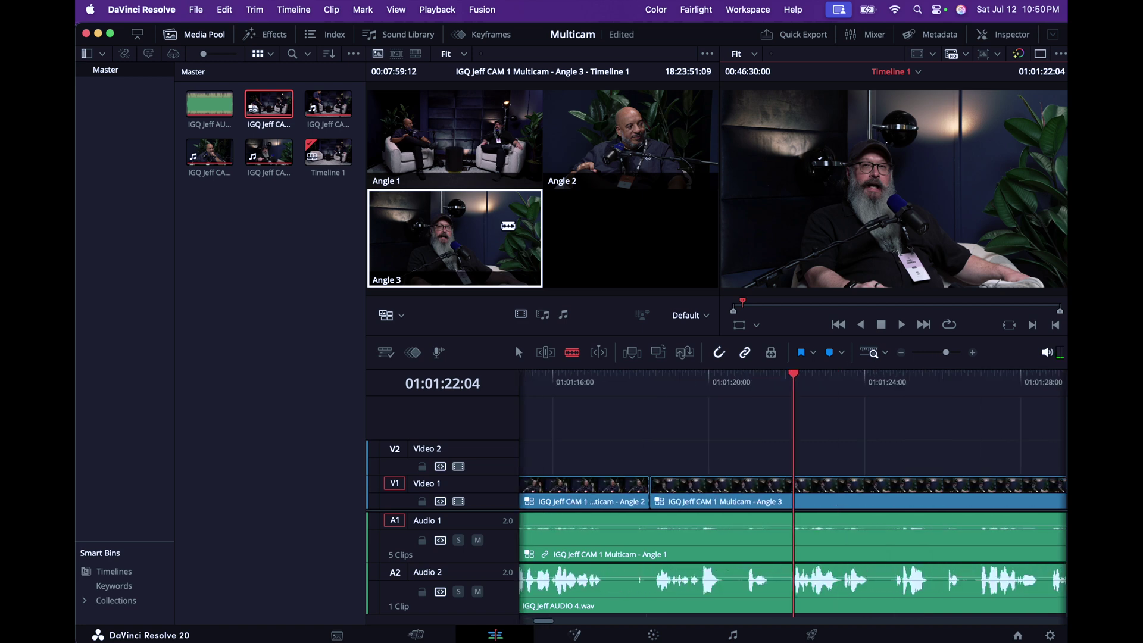
key("super+equal")
key("super+equal")
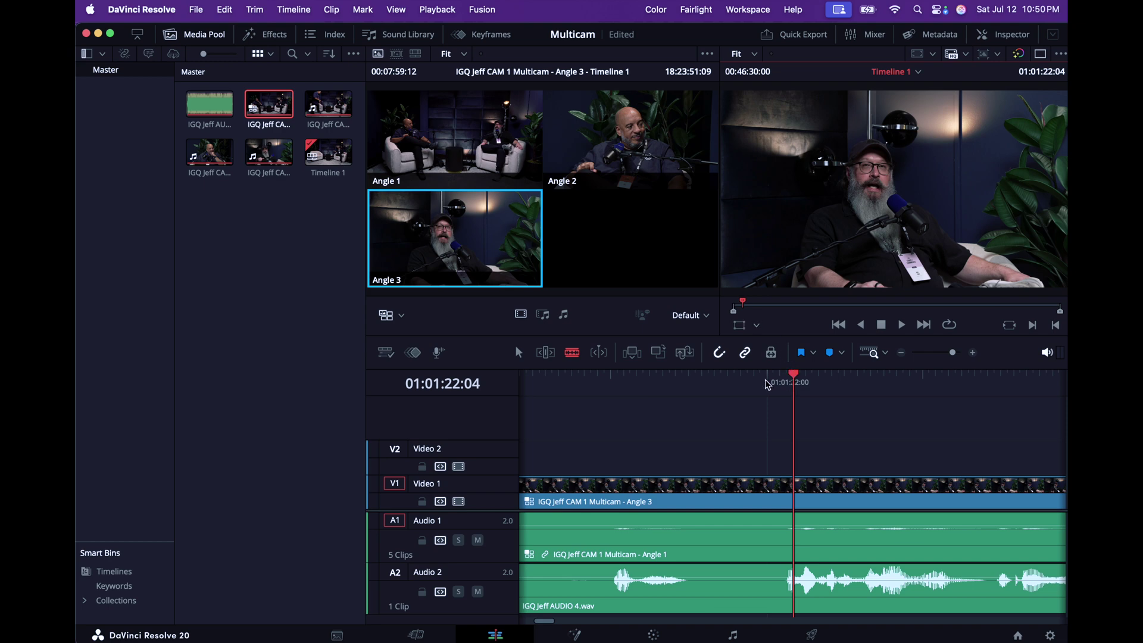
key("j")
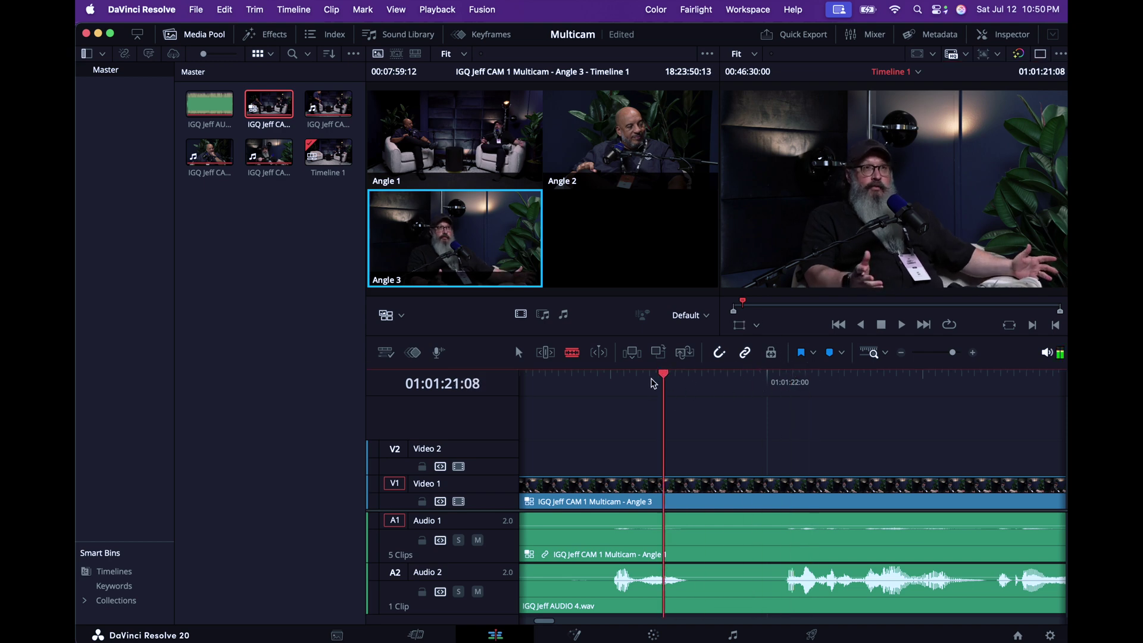
left_click_drag(652, 382, 549, 385)
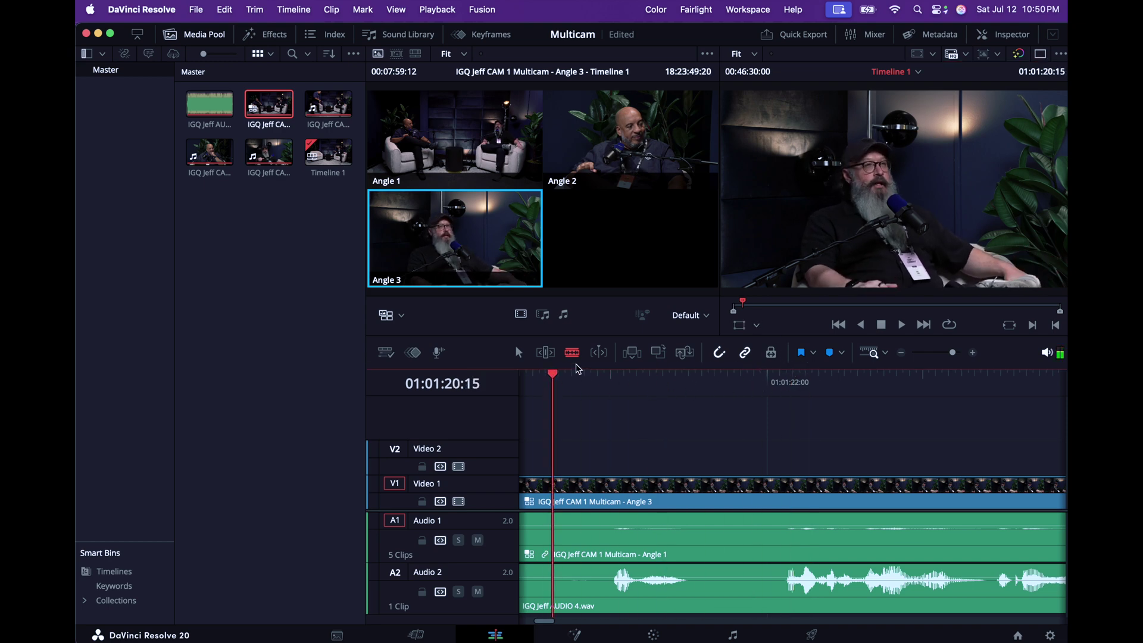
- Play in reverse to cut Angle 2 earlier, then forward to cut Angle 3 near 01:01:18
key("j")
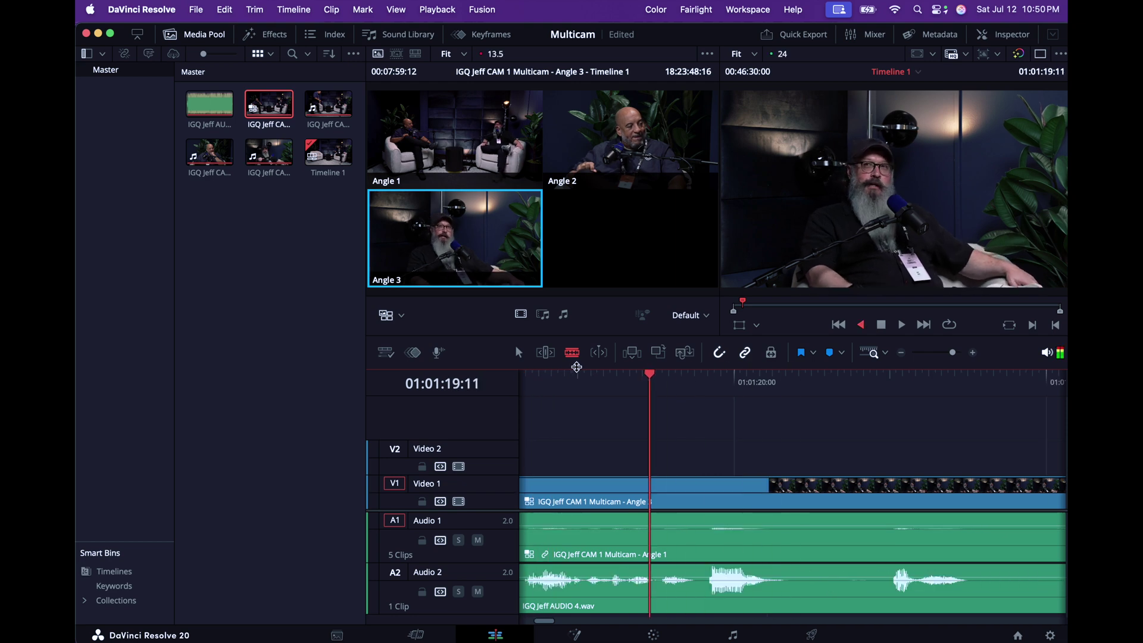
key("2")
key("j")
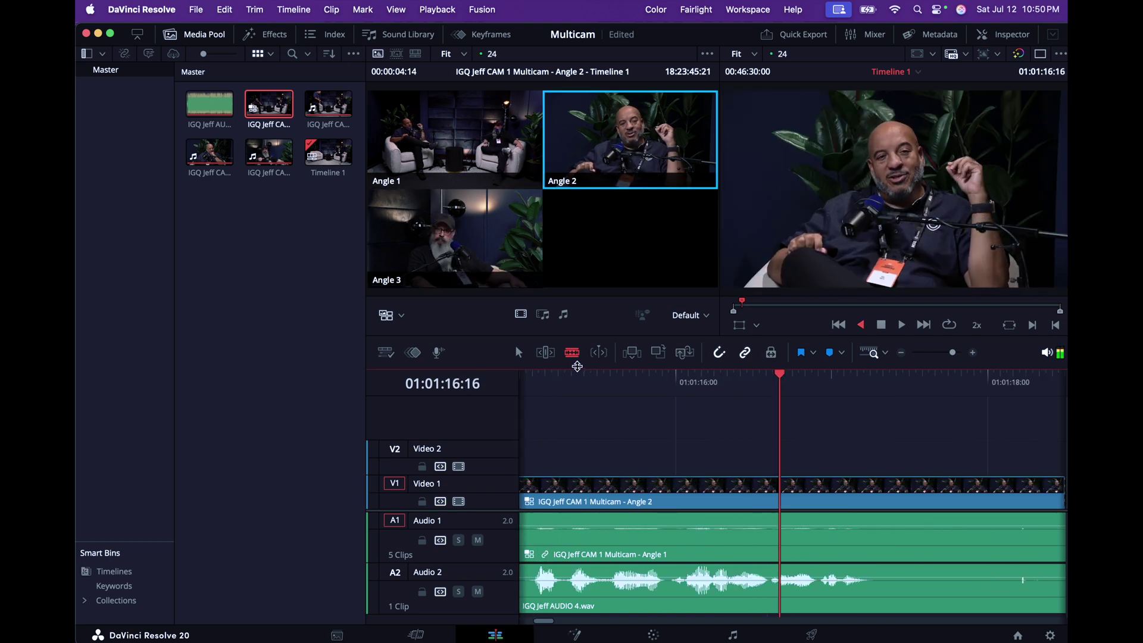
key("k")
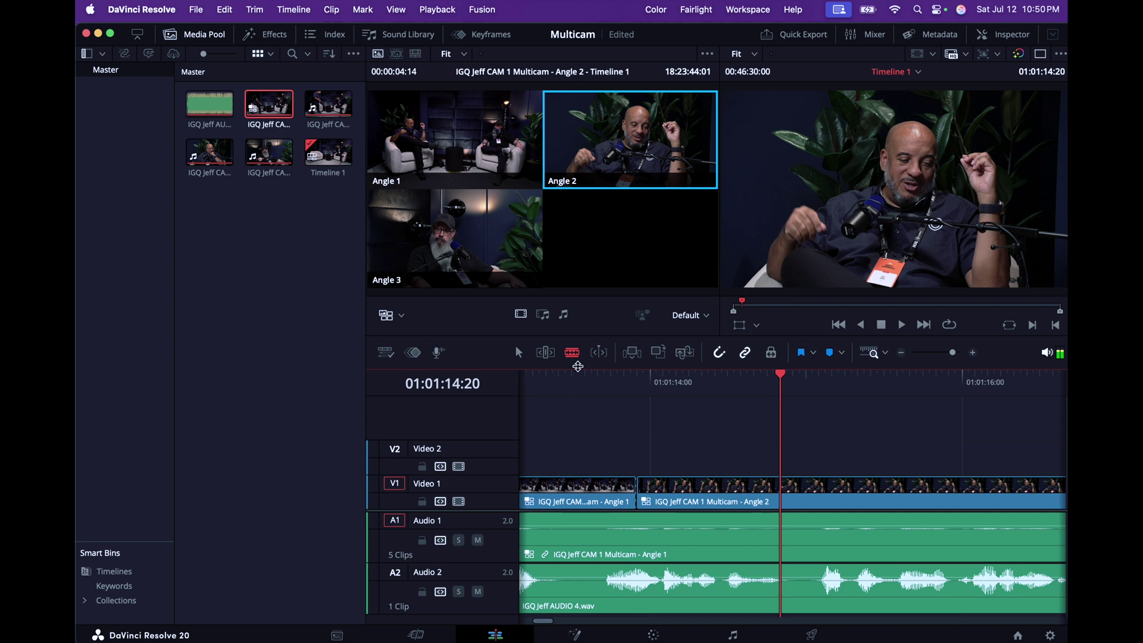
key("l")
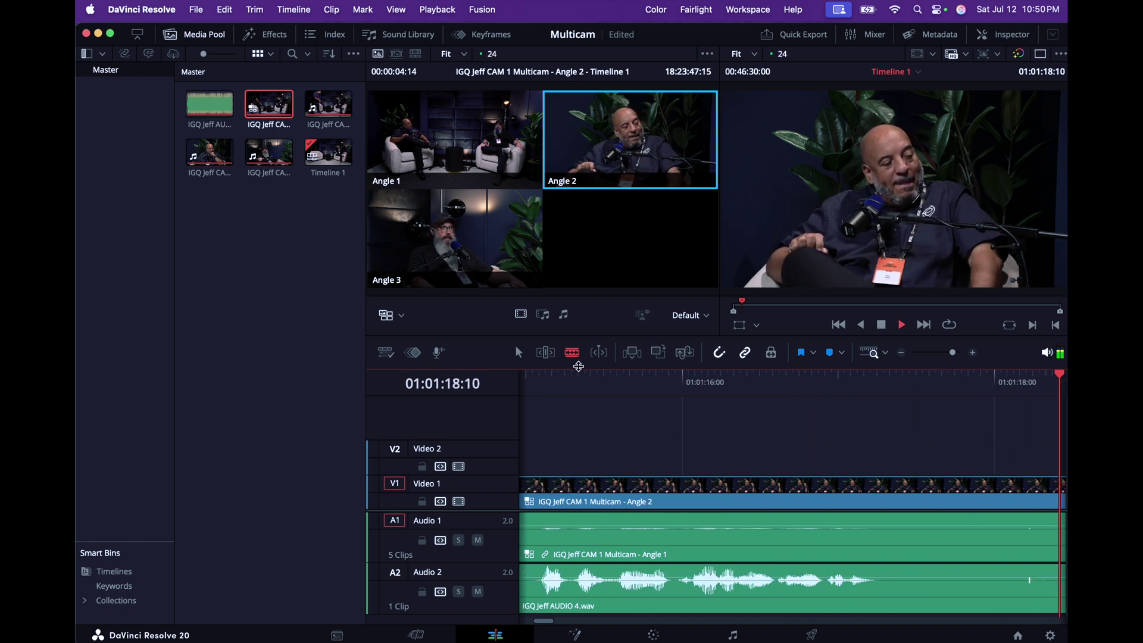
key("3")
key("k")
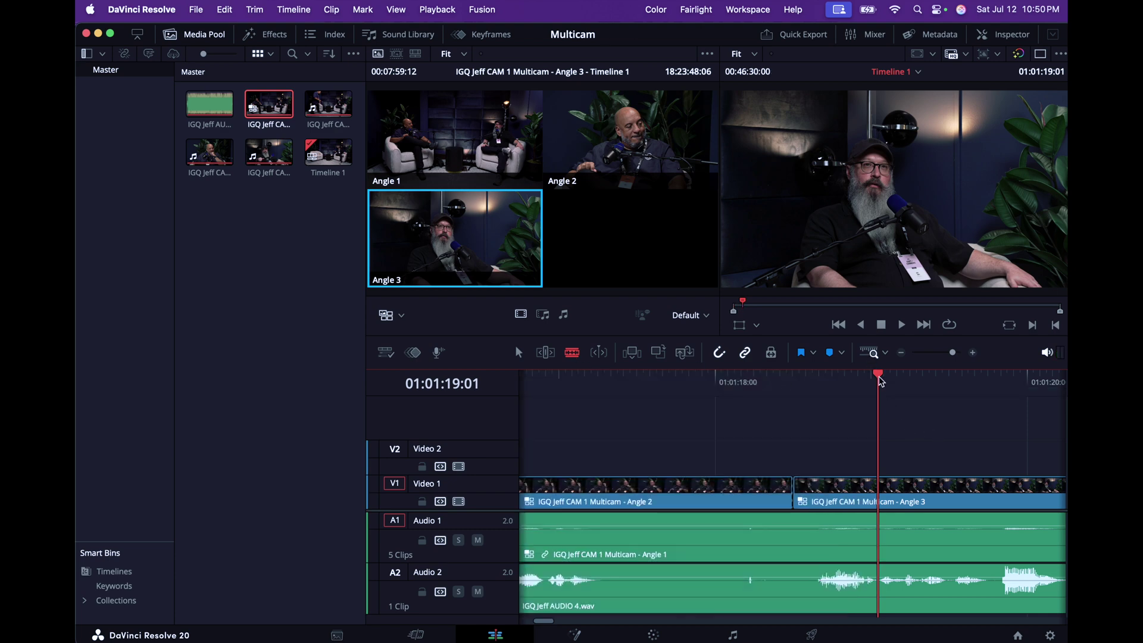
- Review the edit from 01:01:18:15, previewing ahead at double speed
mouse_move(875, 380)
left_mouse_down()
mouse_move(758, 405)
mouse_move(778, 407)
left_mouse_up()
key("space")
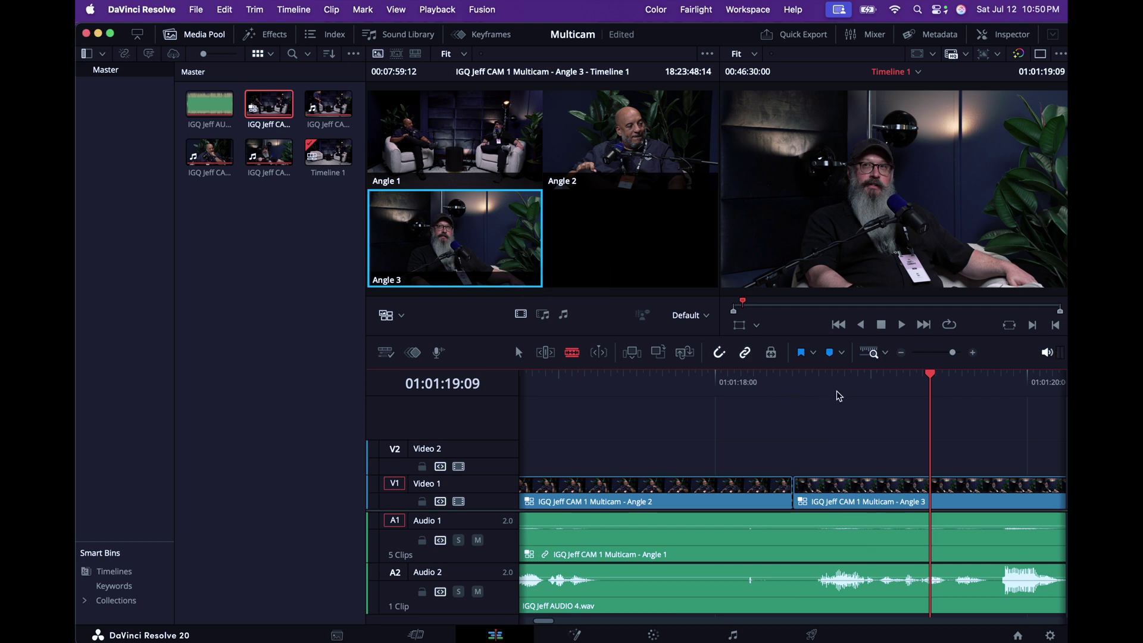
left_click(901, 326)
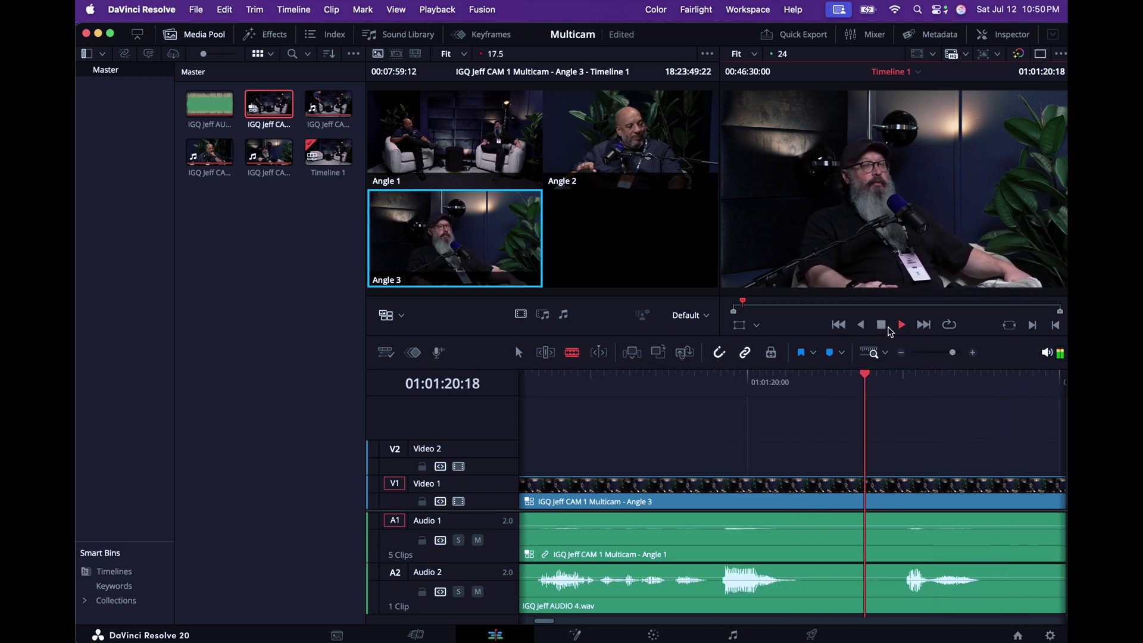
left_click(882, 327)
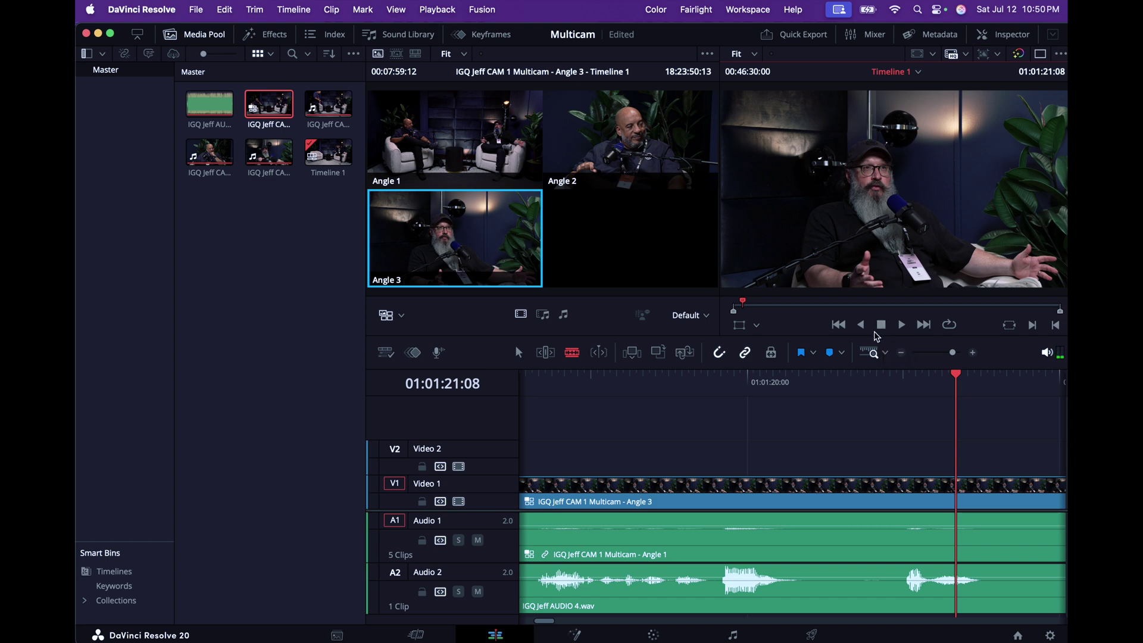
key("l")
key("l")
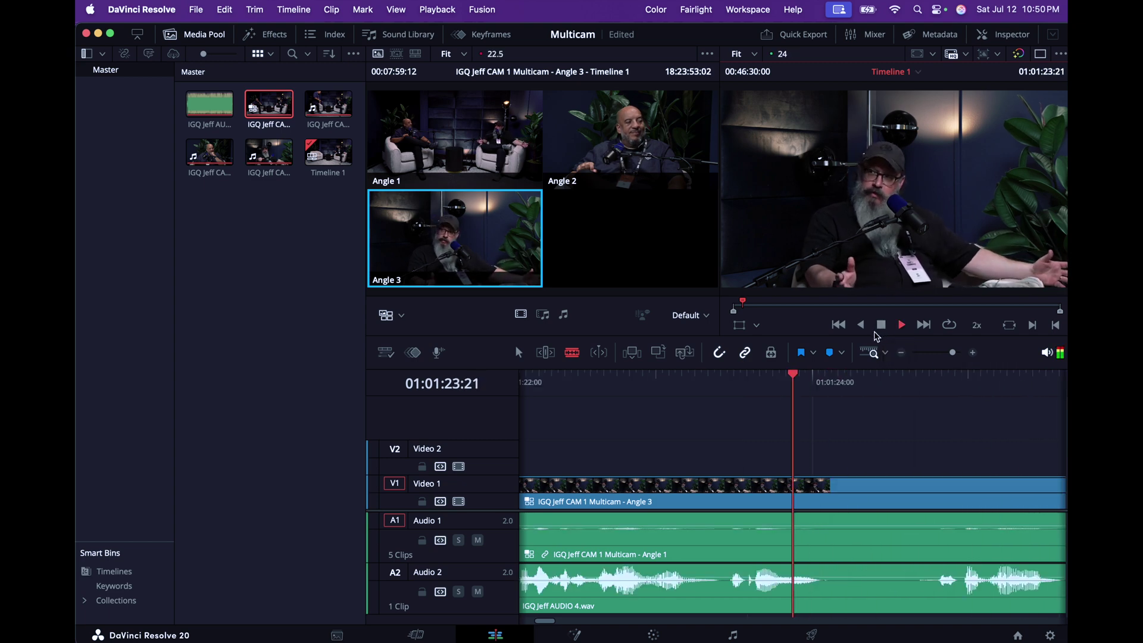
key("l")
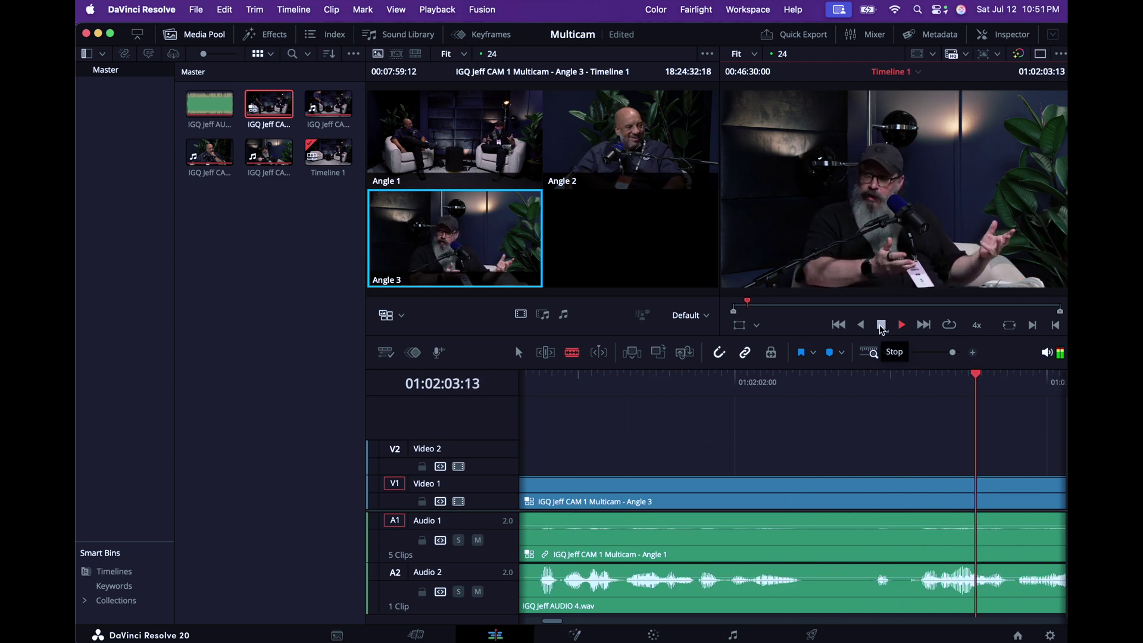
left_click(881, 326)
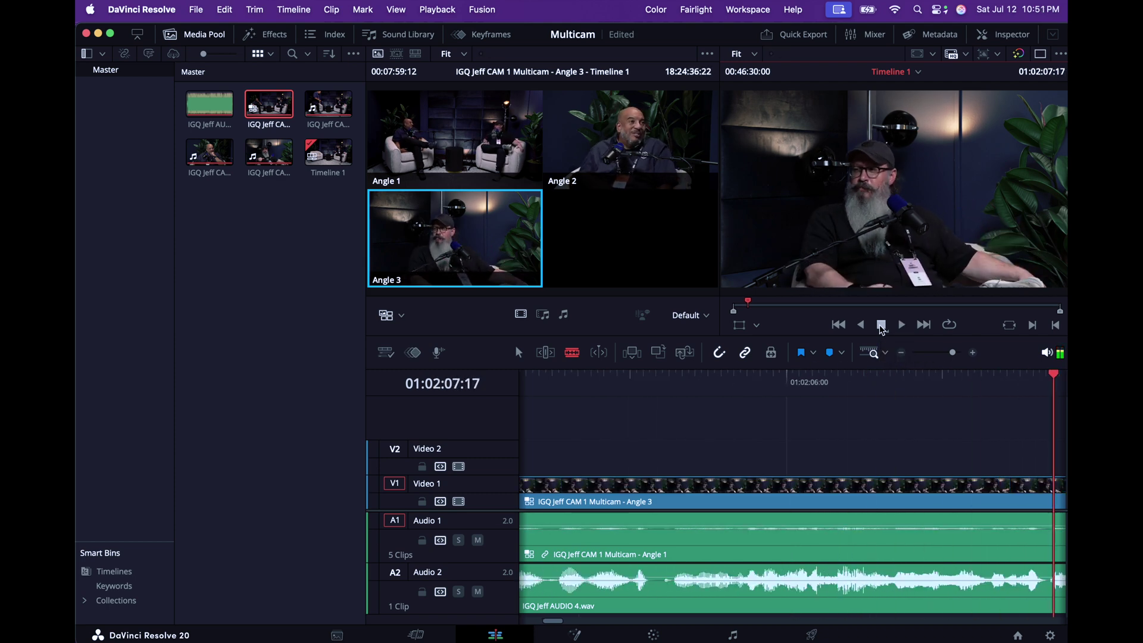
- Cut from Angle 3 to the wide Angle 1 shot around 01:02:05
left_click(638, 376)
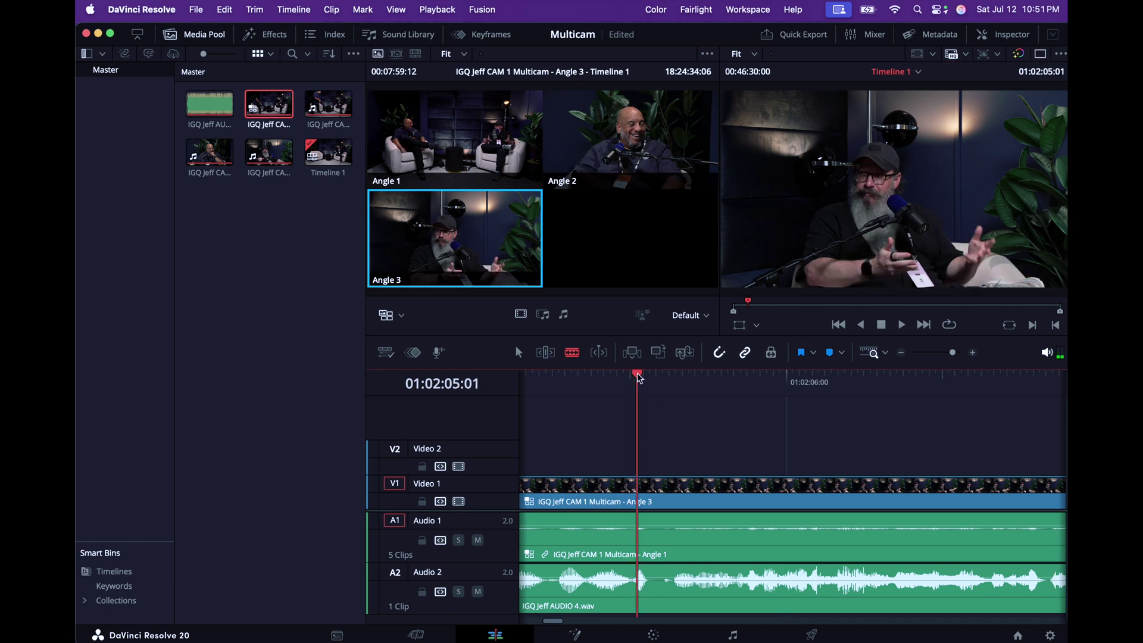
key("space")
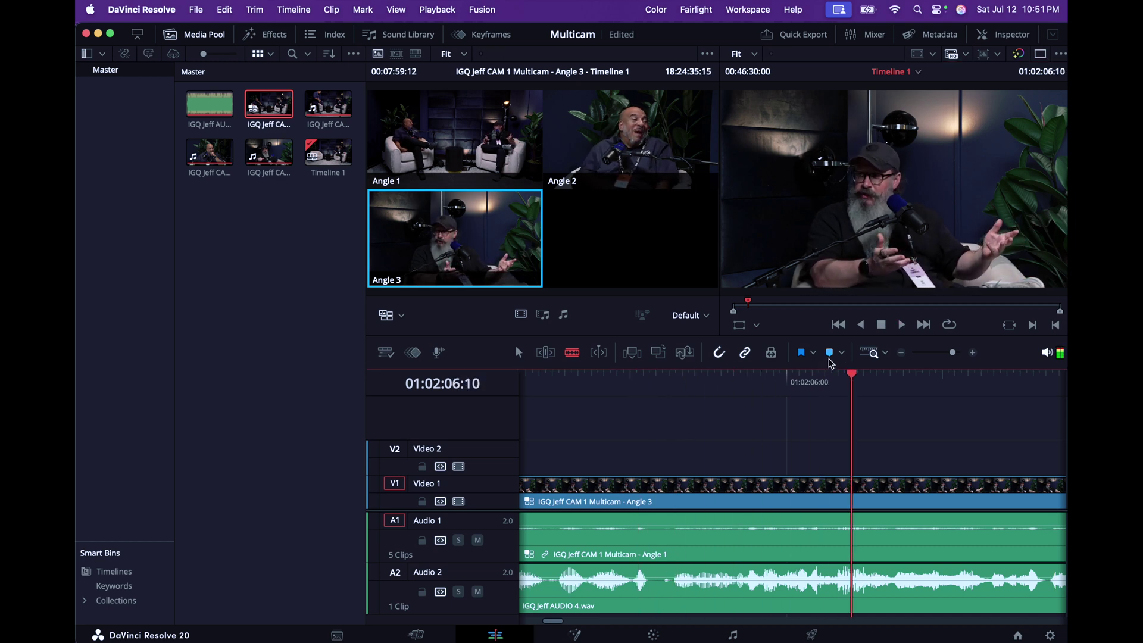
left_click(689, 379)
key("space")
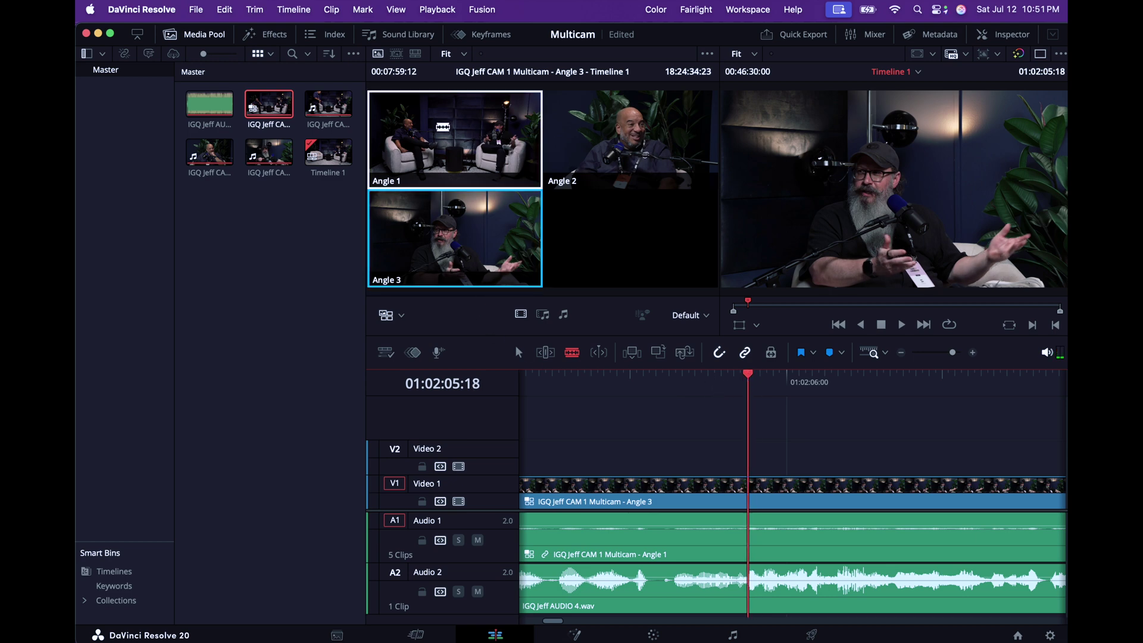
left_click(444, 127)
- Cut to Angle 2 near 01:02:10 and play briefly past the cut
key("space")
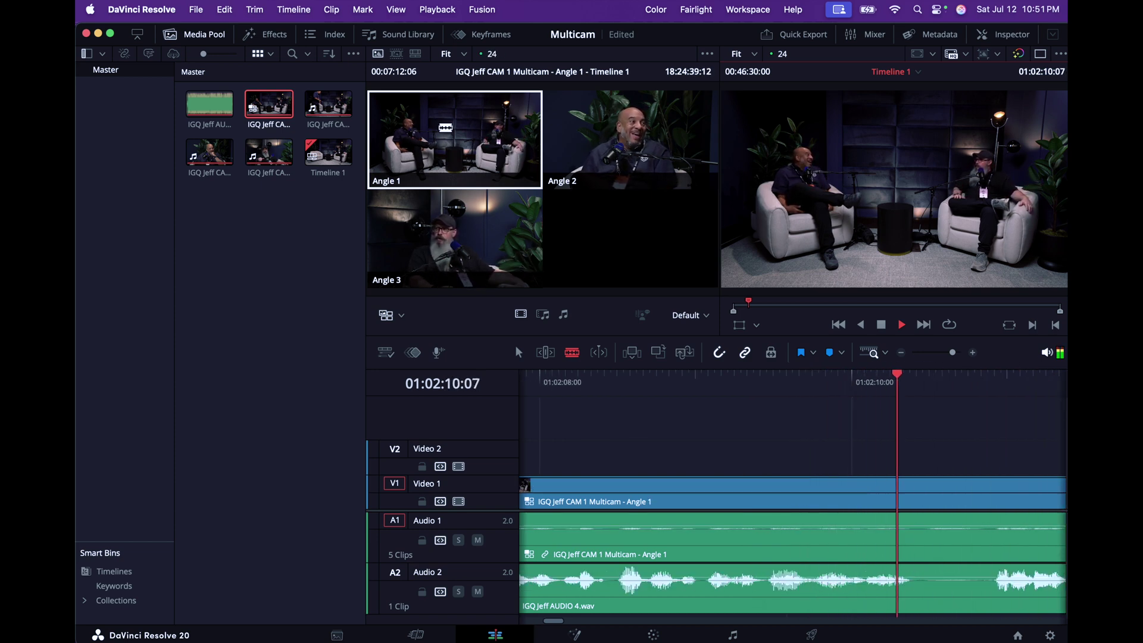
key("space")
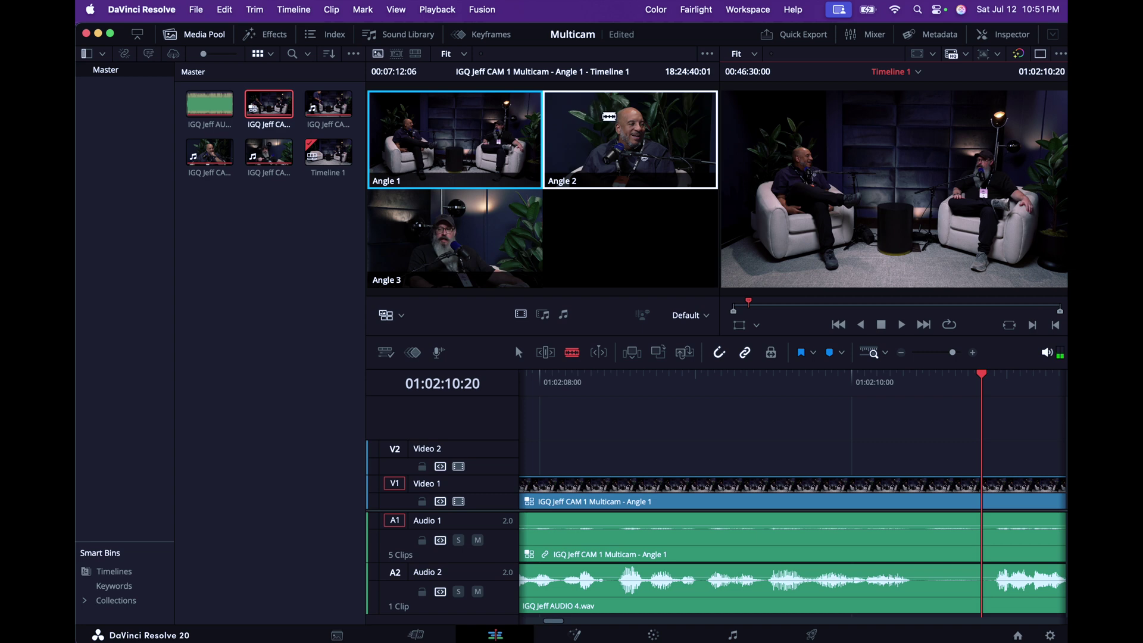
left_click(609, 116)
key("space")
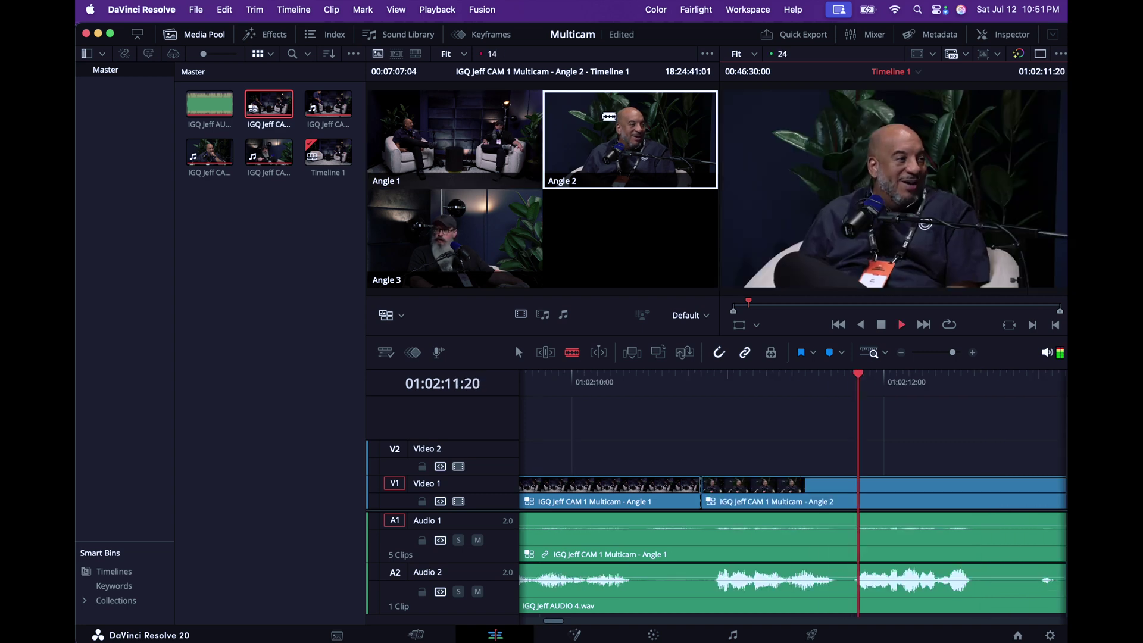
key("space")
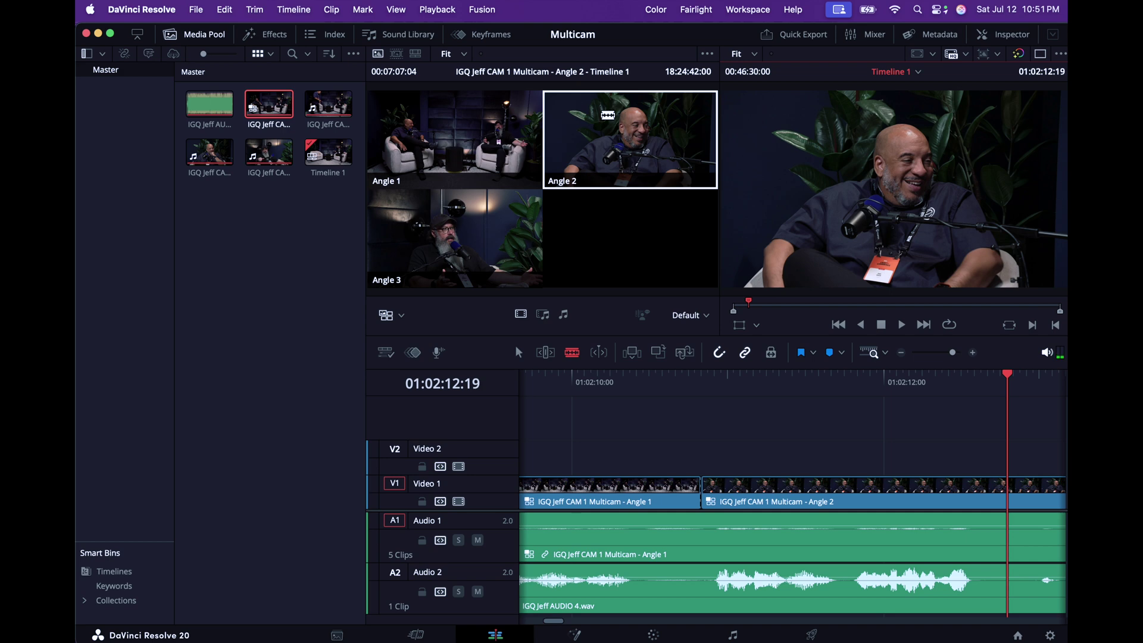
- Move the Angle 1/Angle 2 edit eight frames earlier, then cut to Angle 1 near 01:02:11
left_click_drag(1009, 379, 609, 383)
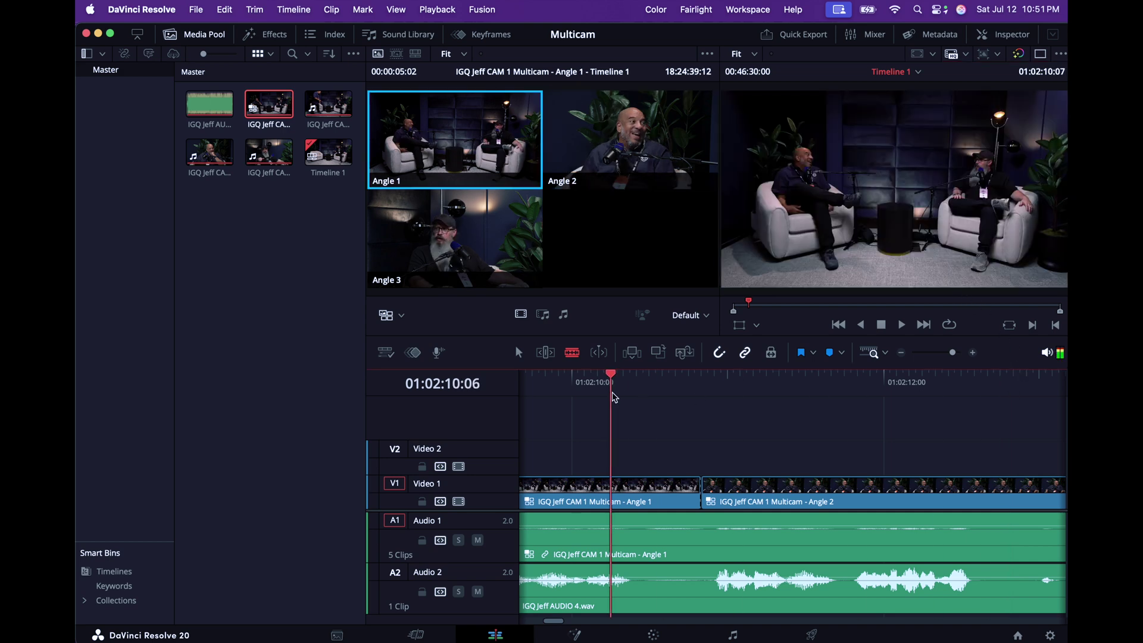
key("space")
key("space")
left_click_drag(700, 483, 700, 482)
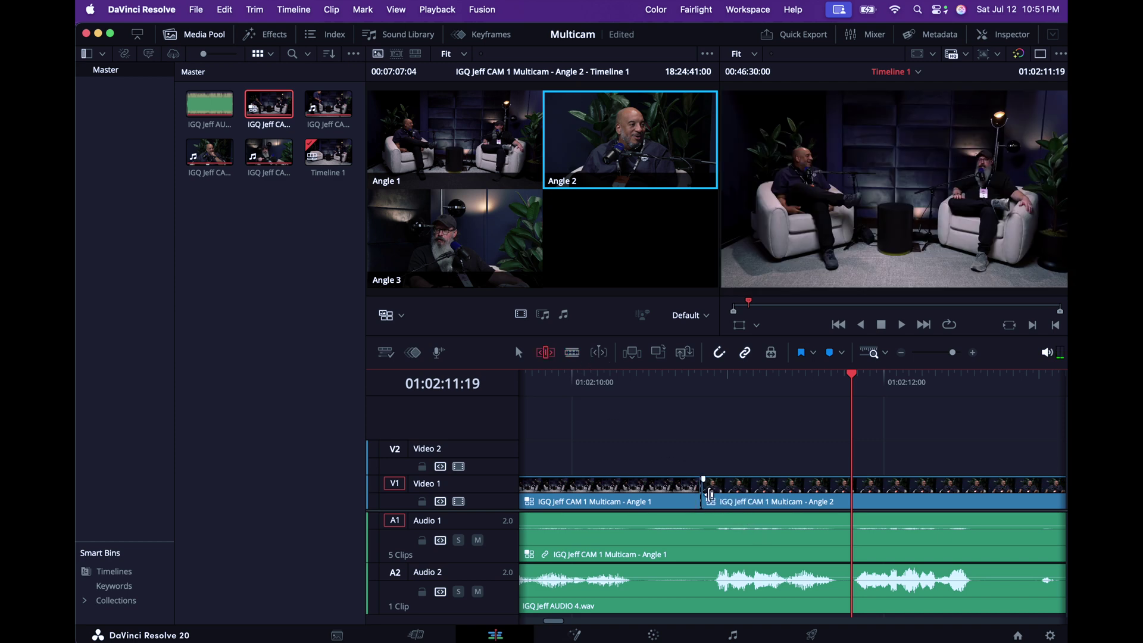
left_click_drag(702, 491, 644, 497)
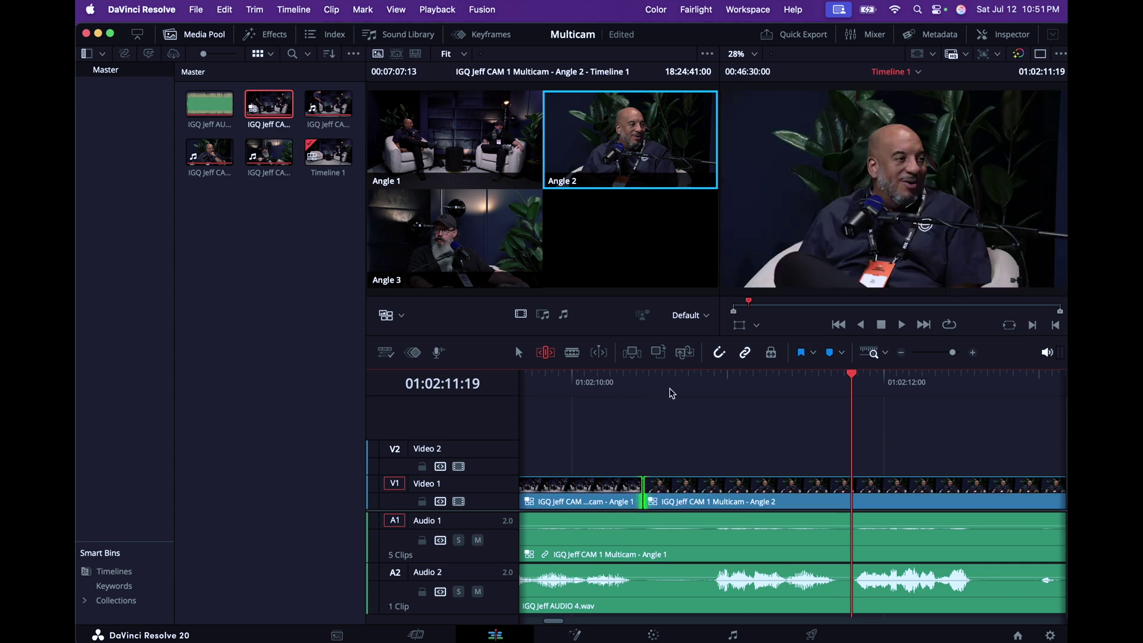
left_click_drag(852, 377, 709, 410)
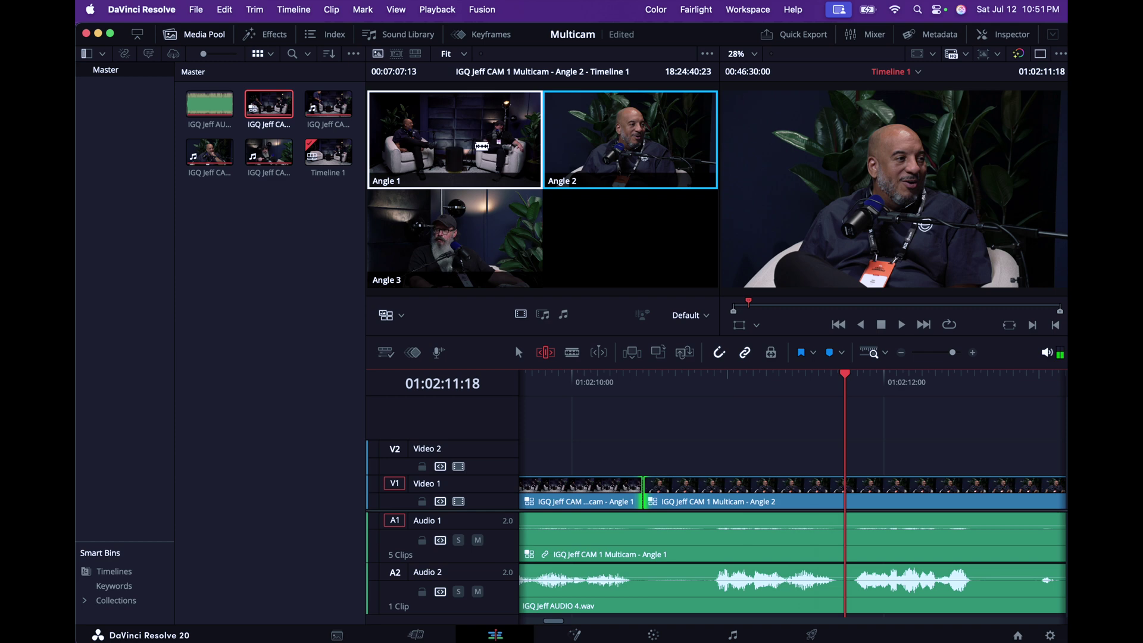
left_click(482, 148)
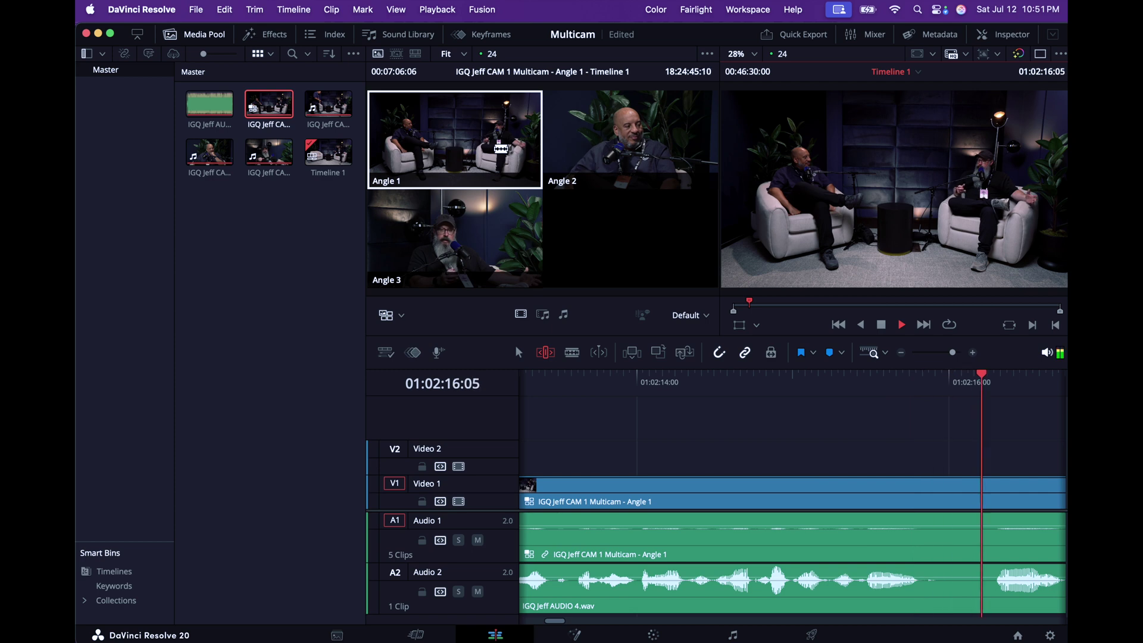
- Preview ahead at 2x, stop, and cut from the wide shot to the Angle 3 close-up
key("l")
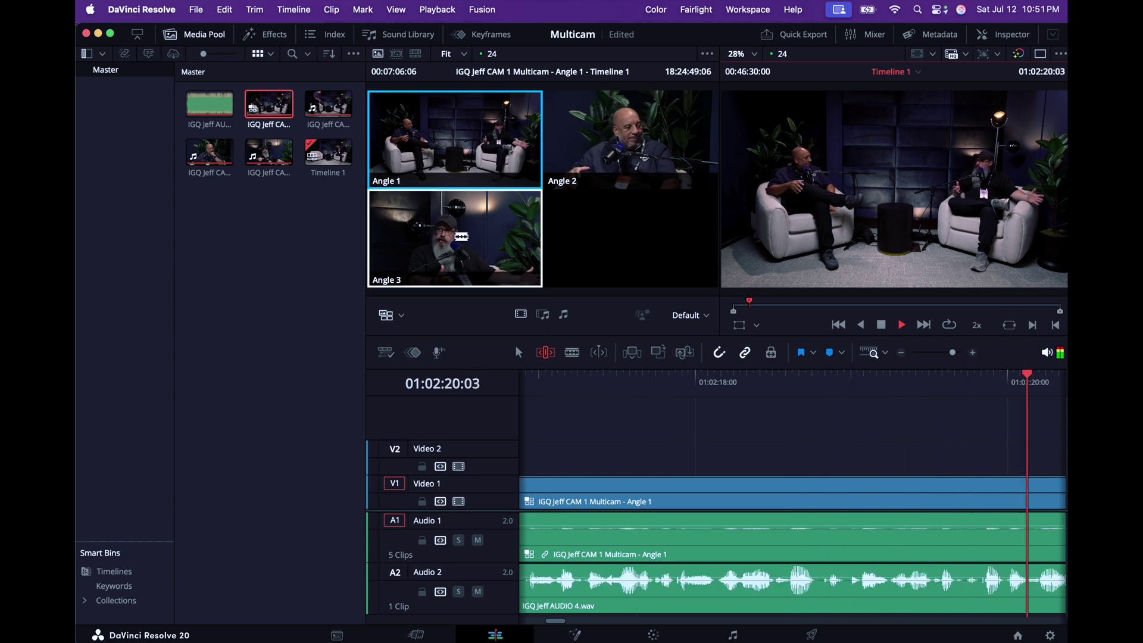
key("space")
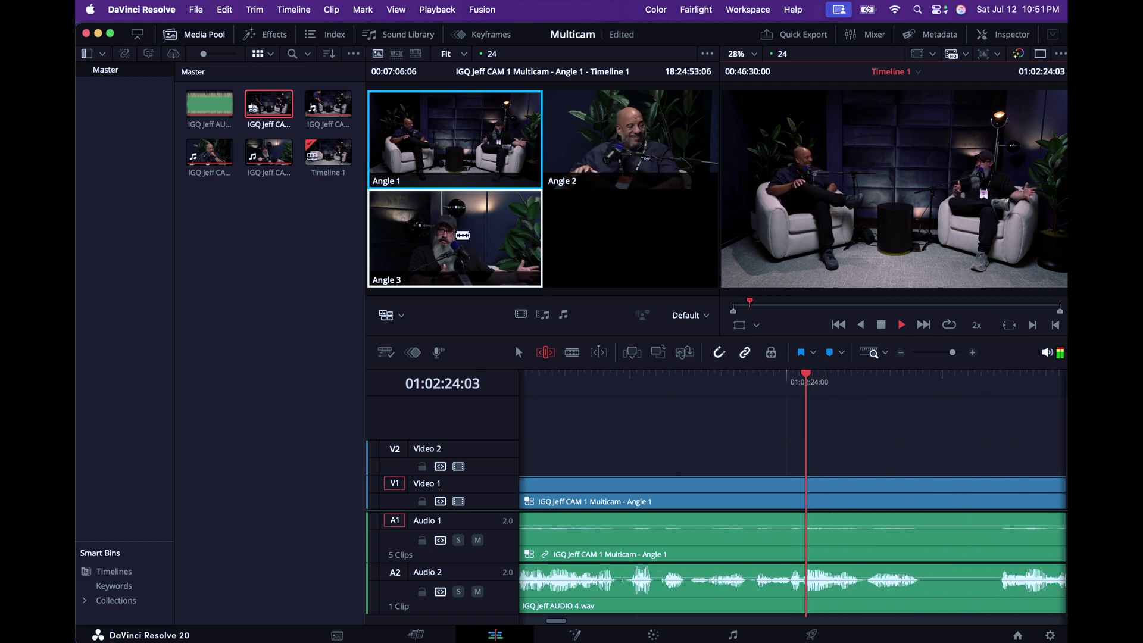
key("space")
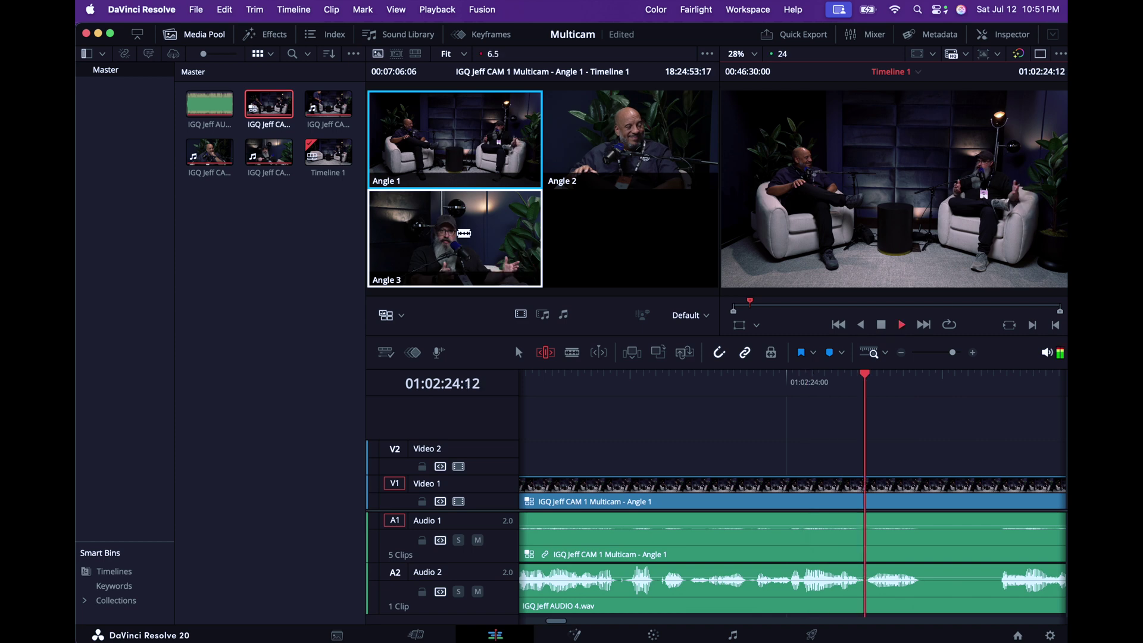
key("space")
left_click(461, 238)
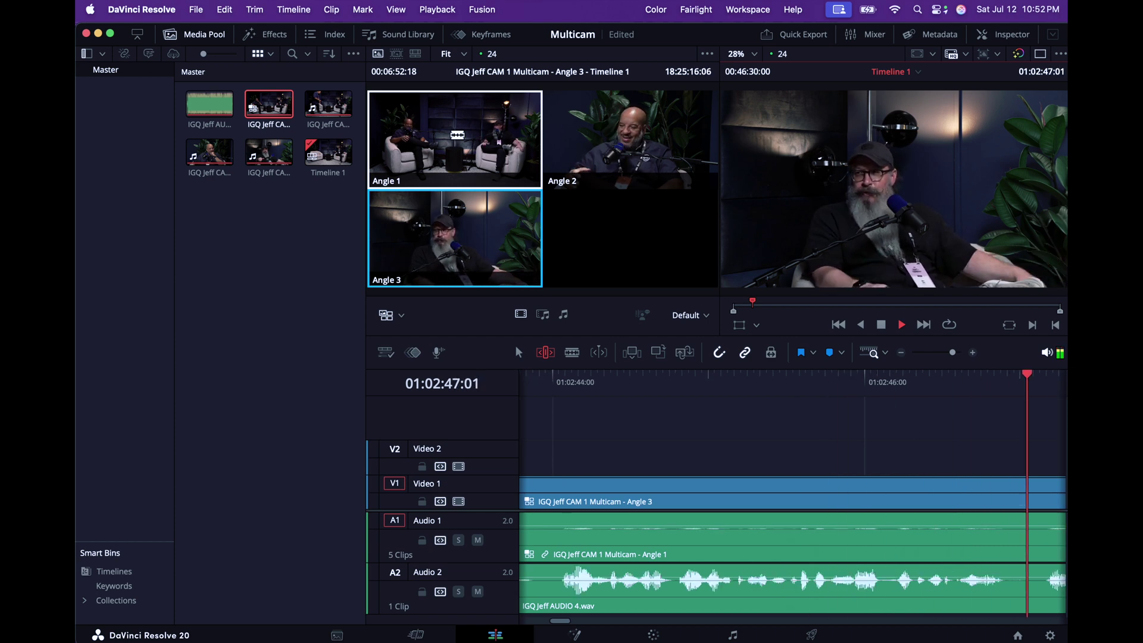
- Cut live to wide Angle 1, then Angle 2, which runs to about 01:03:21
left_click(458, 134)
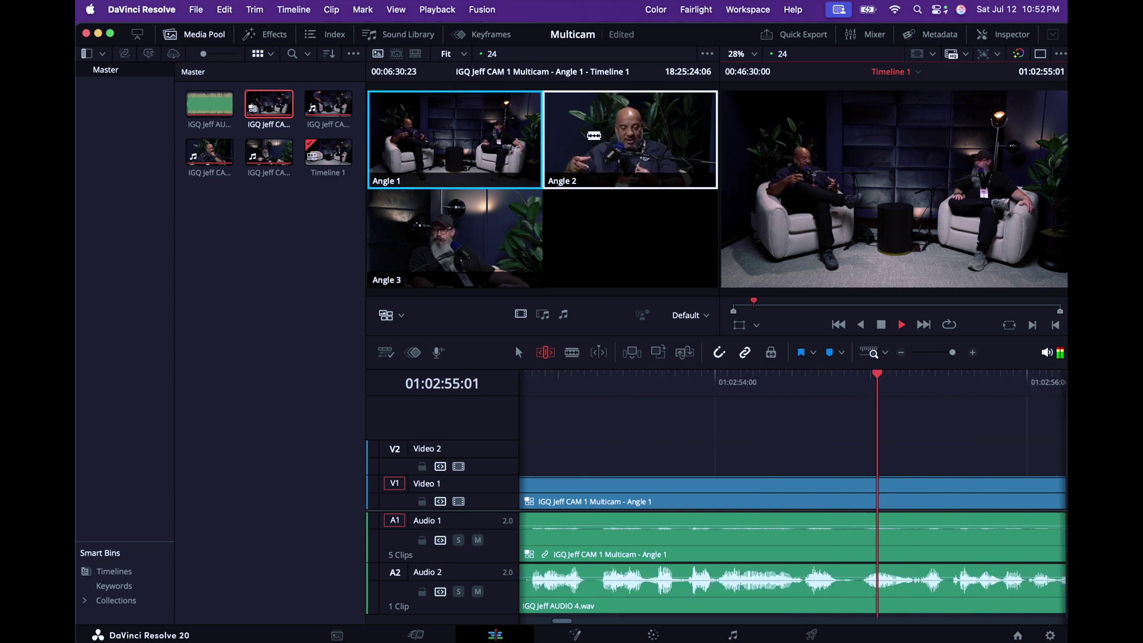
left_click(592, 135)
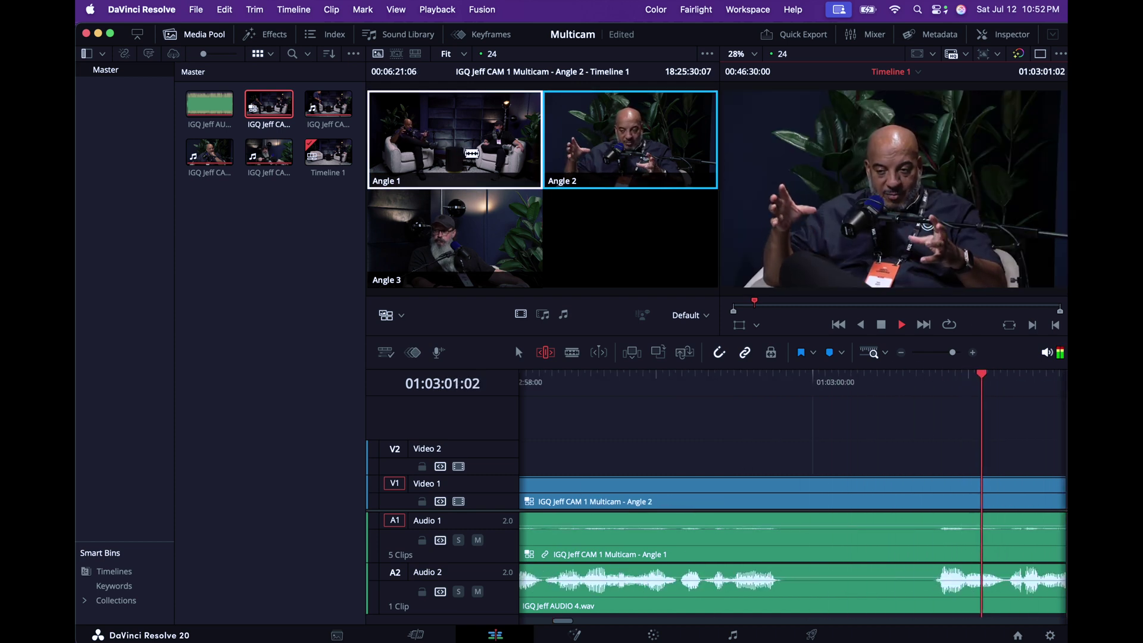
key("l")
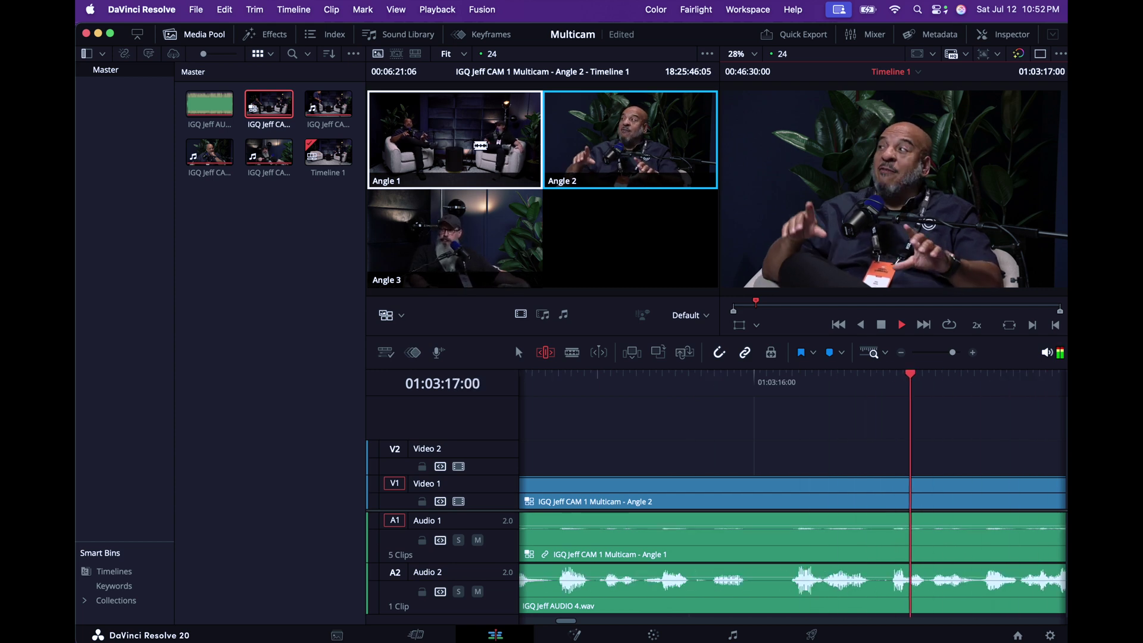
key("space")
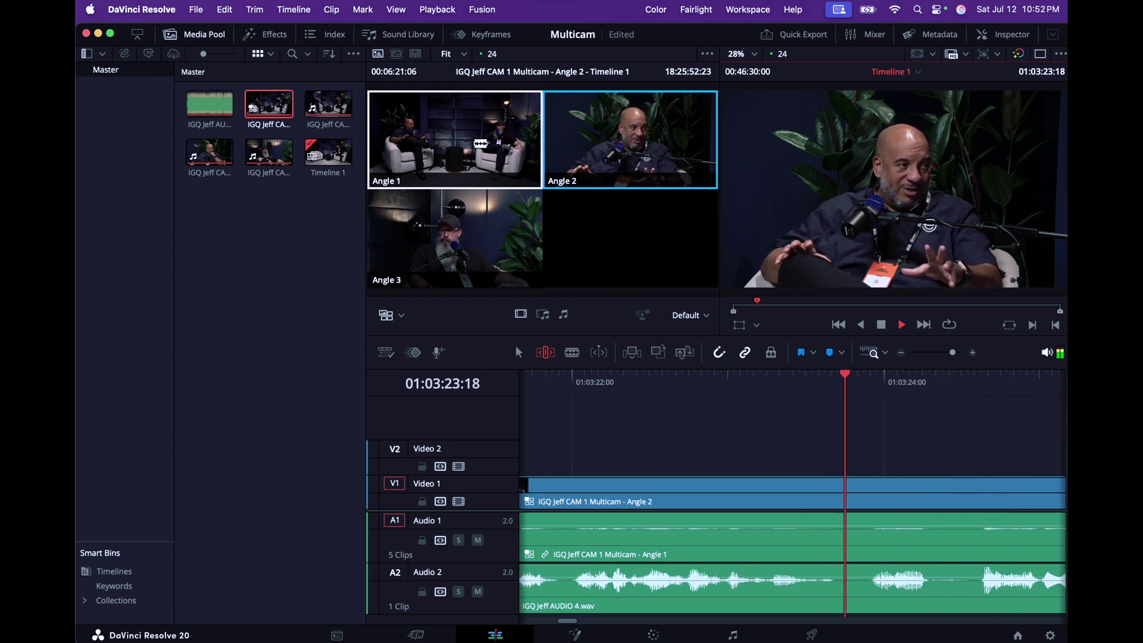
key("space")
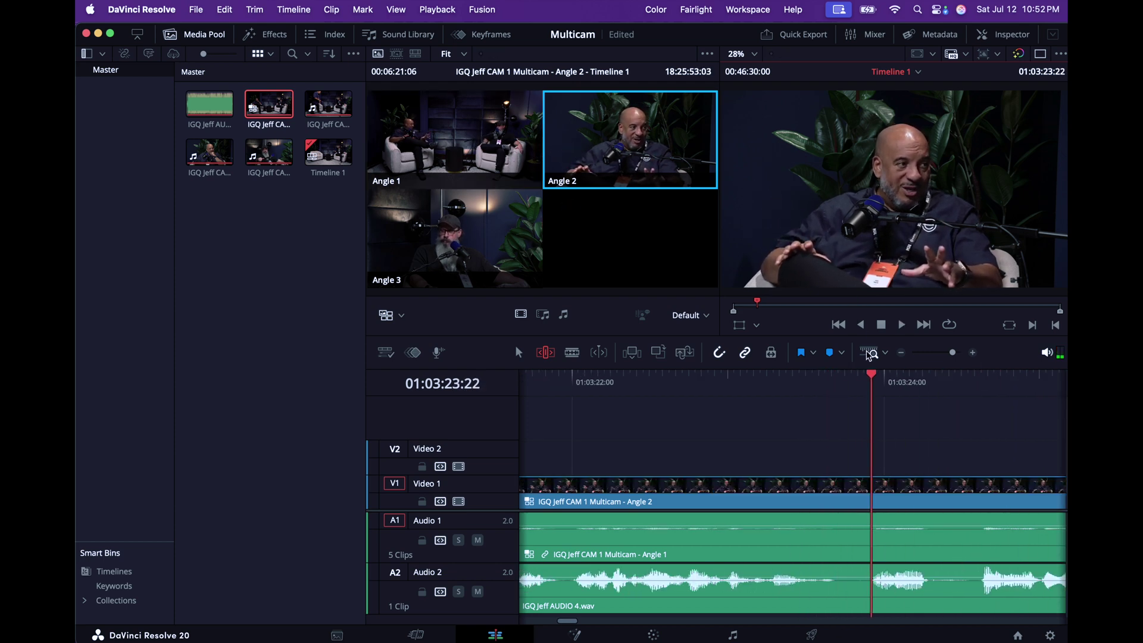
- Cut to the wide Angle 1 shot, then to the Angle 3 close-up
left_click_drag(874, 377, 865, 380)
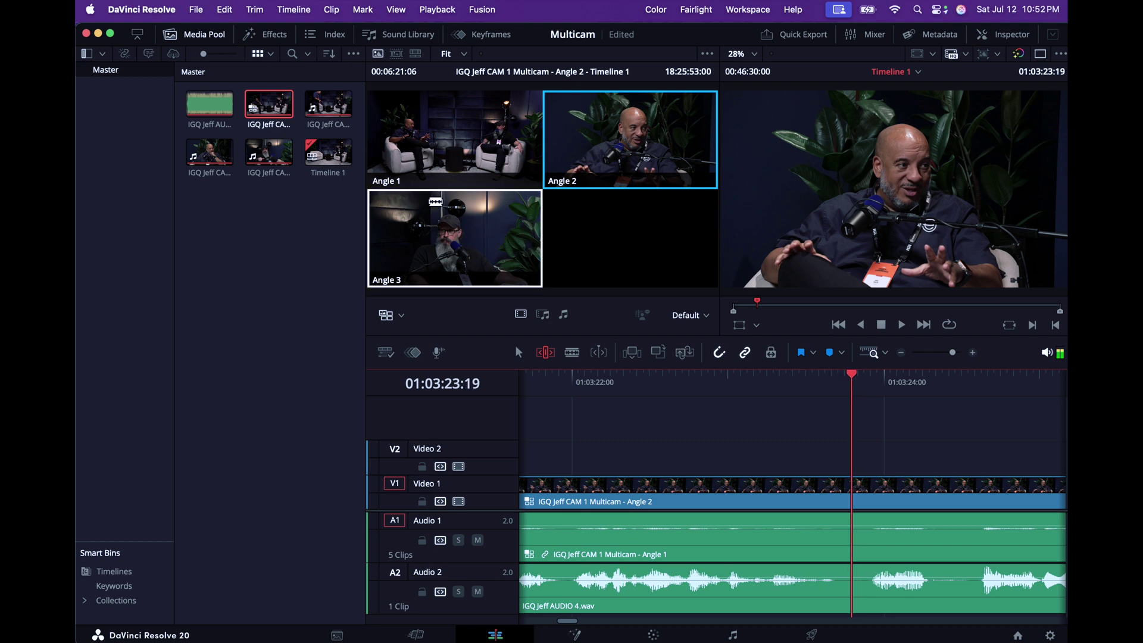
left_click(442, 136)
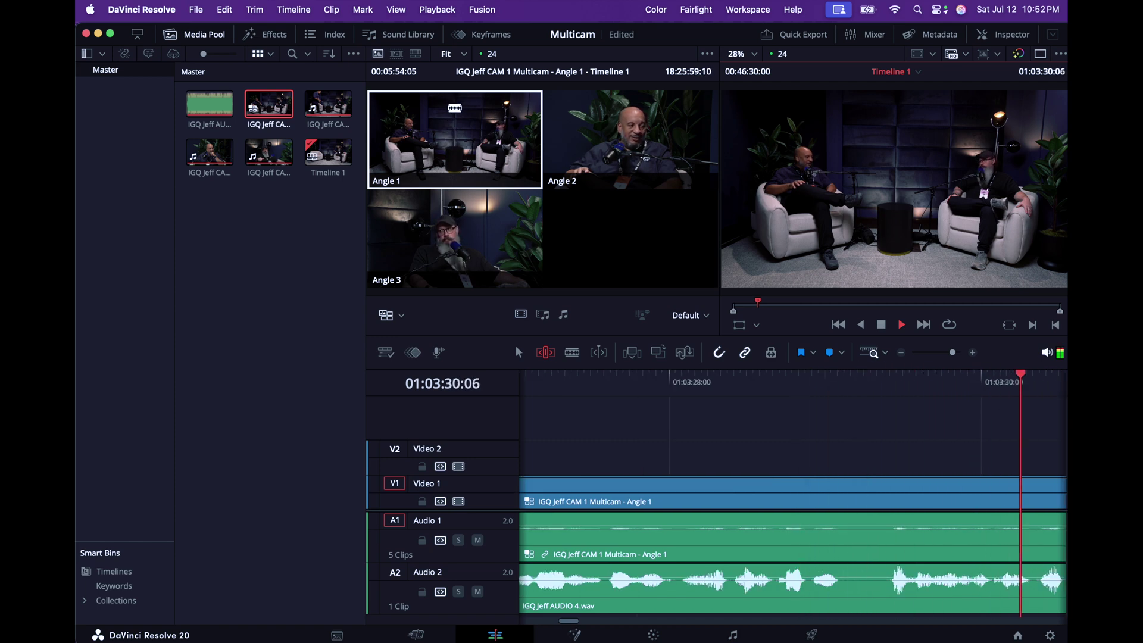
key("space")
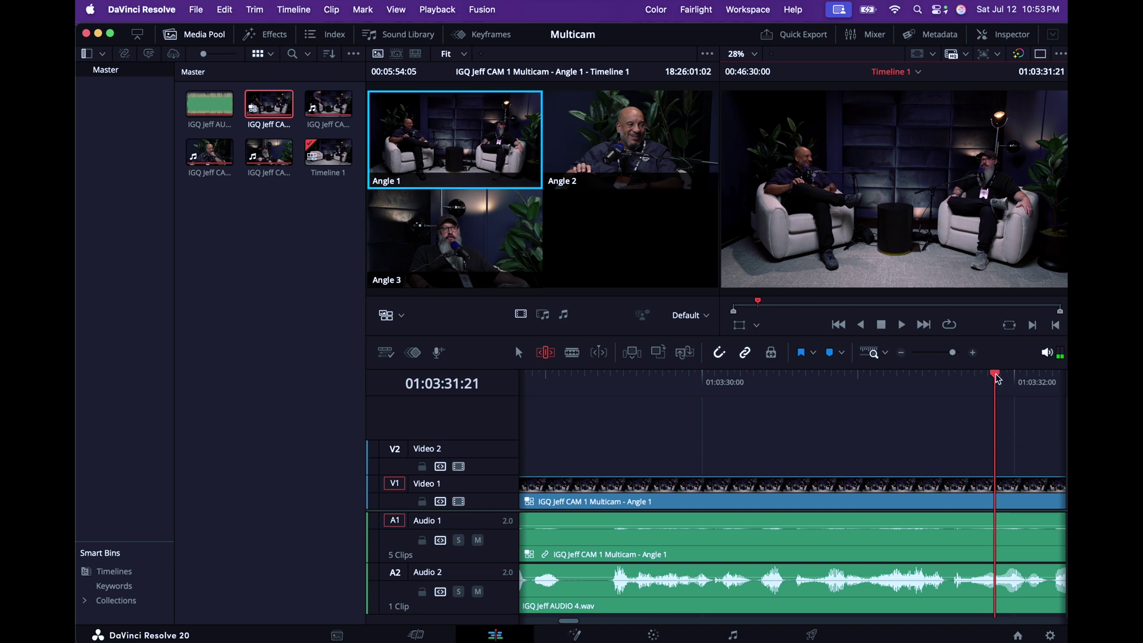
left_click_drag(997, 379, 989, 382)
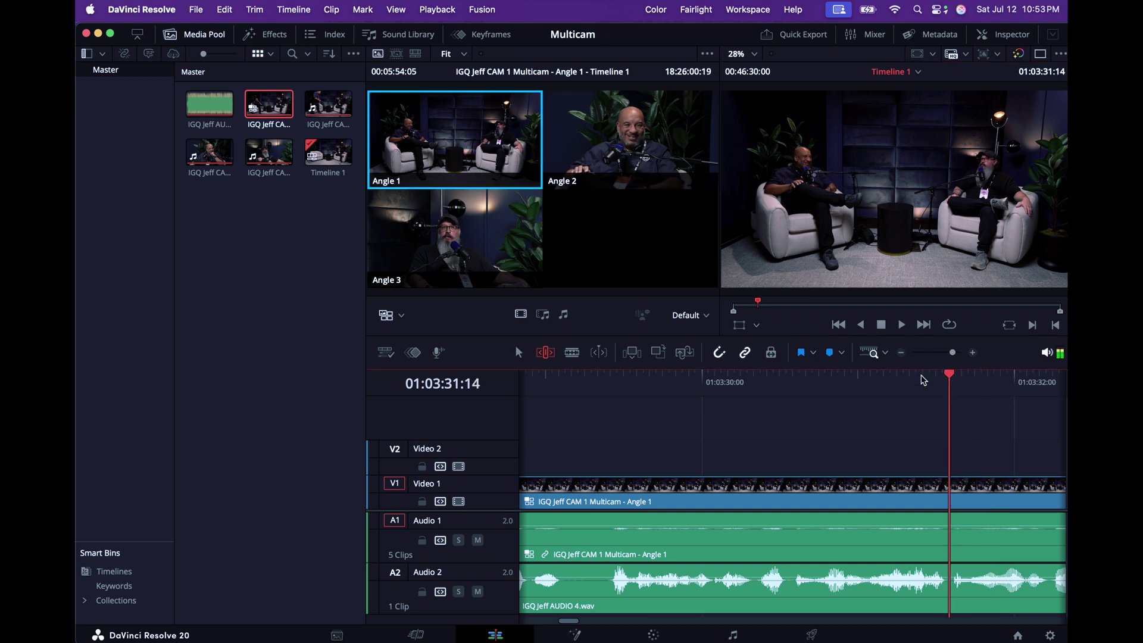
left_click(436, 239)
key("space")
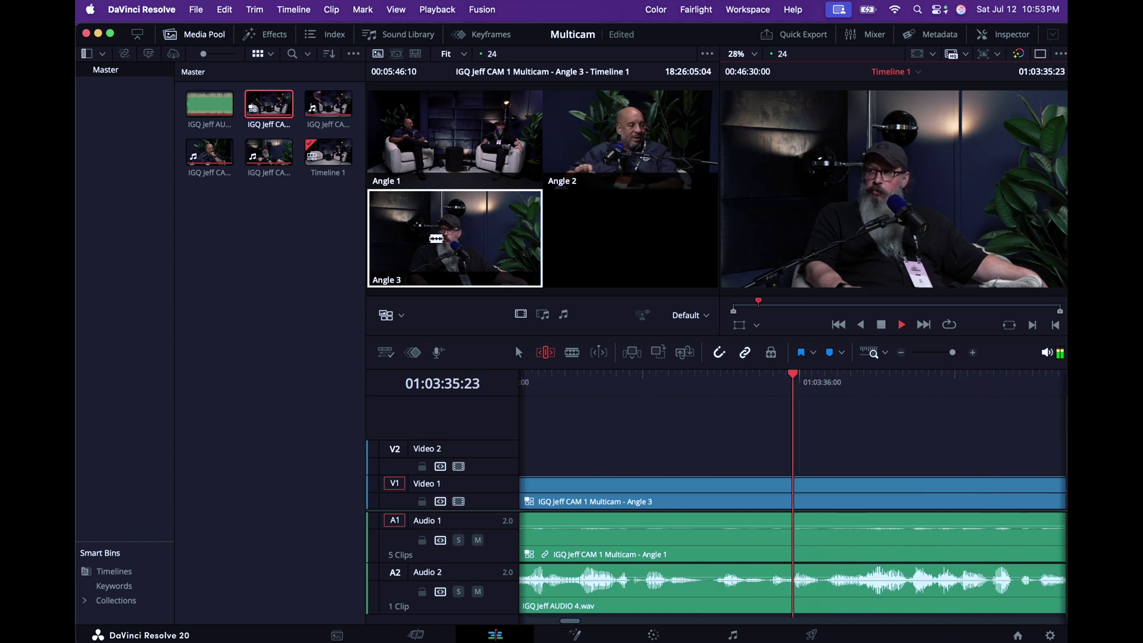
key("space")
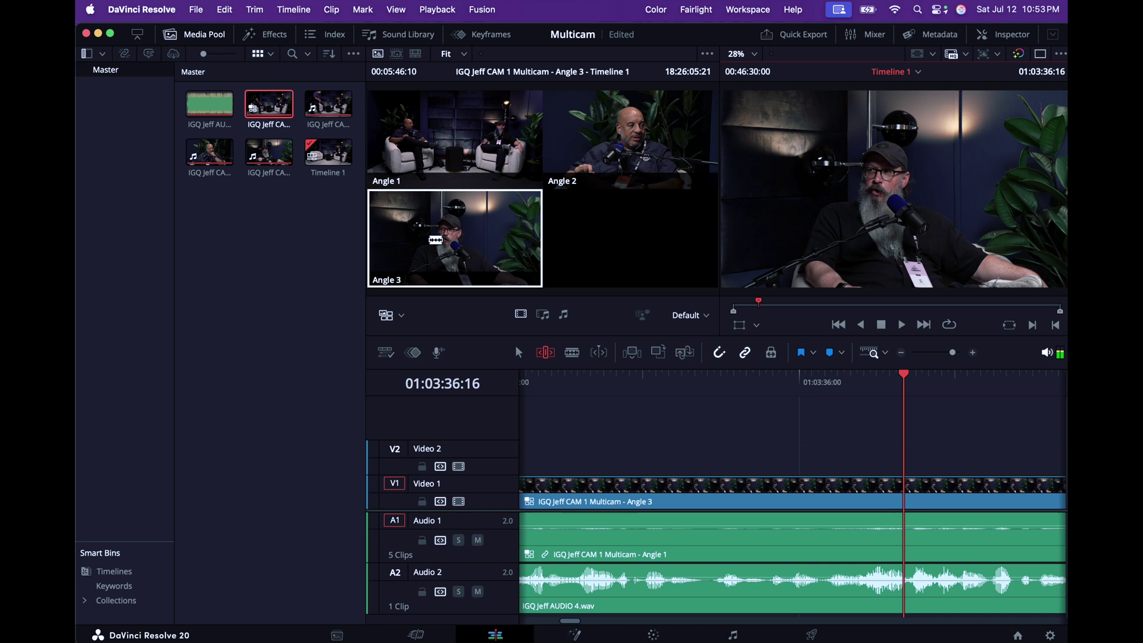
- Cut from Angle 3 back to wide Angle 1 near 01:03:41
key("space")
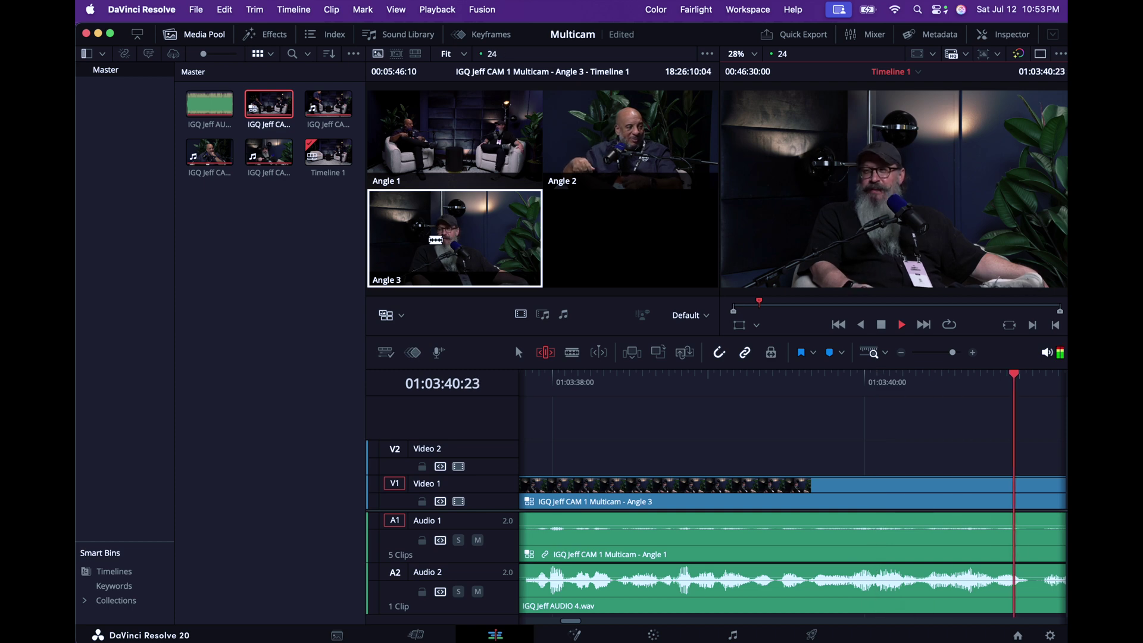
key("space")
left_click(452, 139)
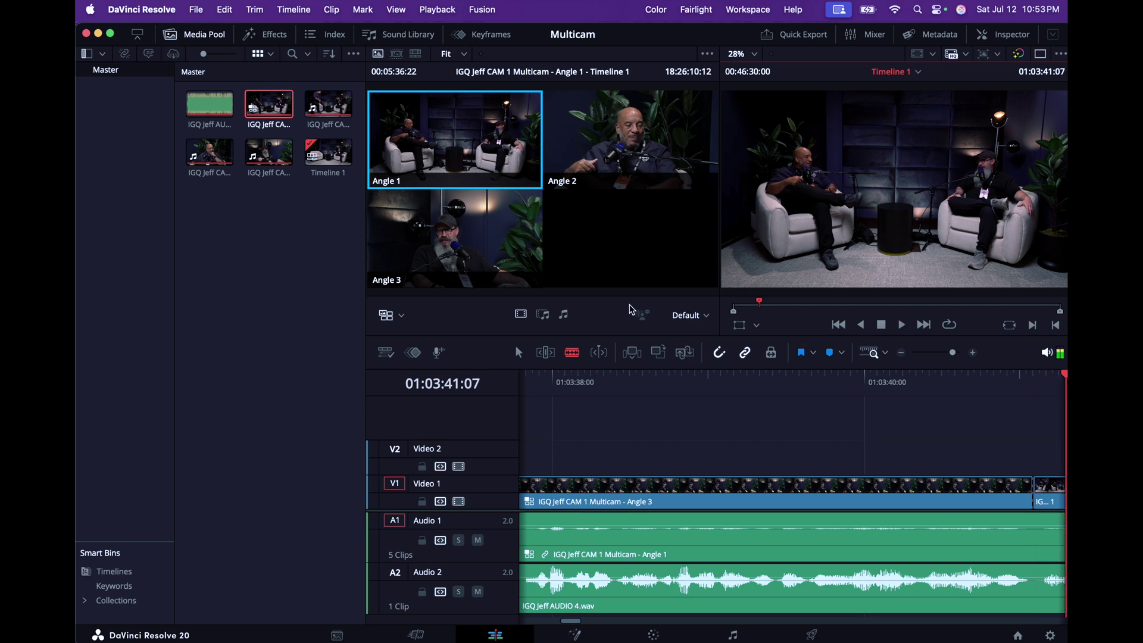
key("space")
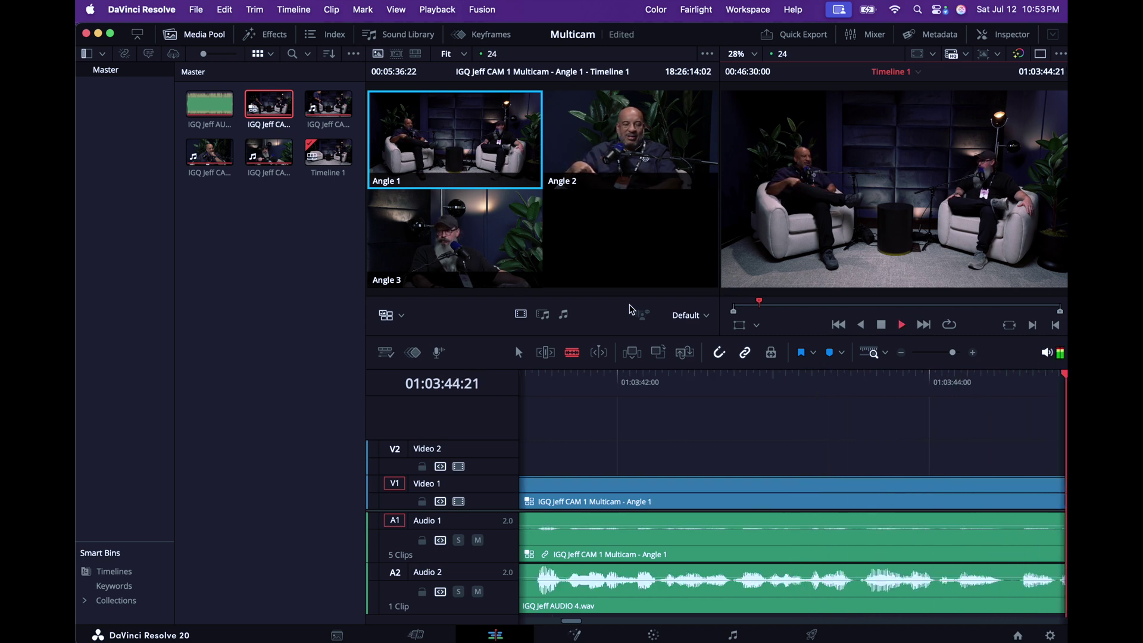
key("space")
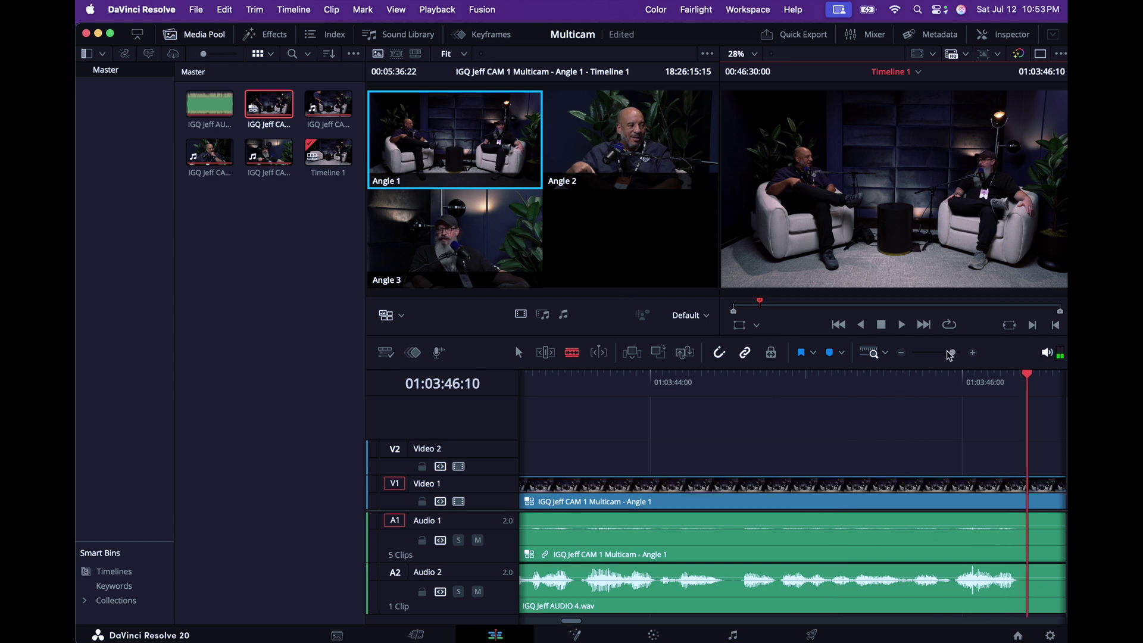
- Zoom out to survey all cuts, then zoom in on the 01:00:55:18 edit
left_click_drag(950, 353, 928, 357)
key("Home")
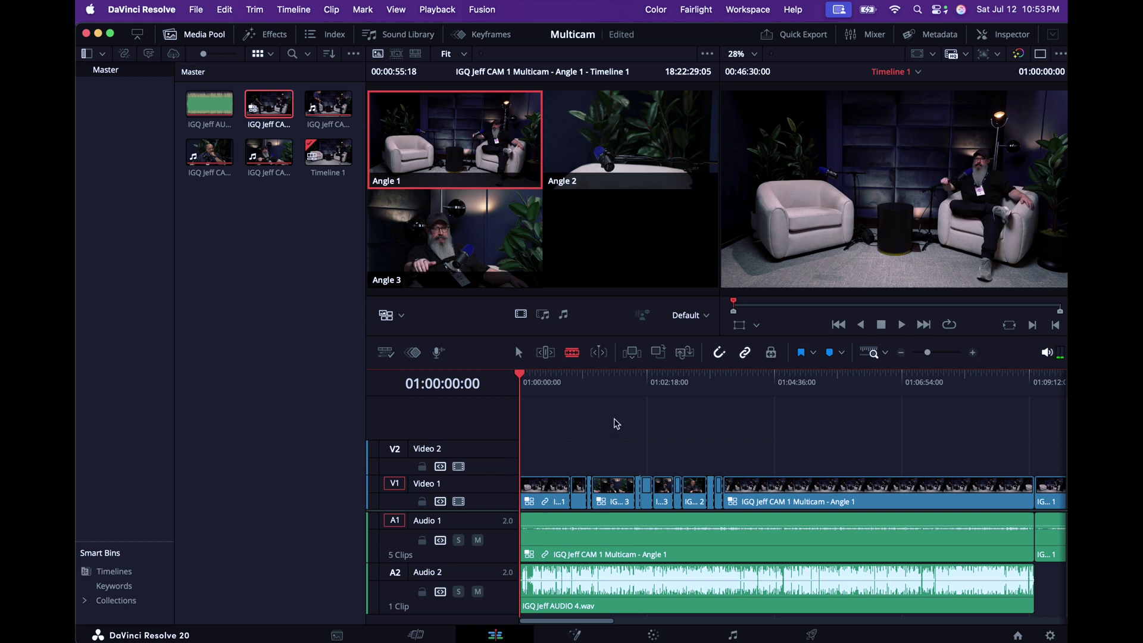
left_click_drag(568, 383, 566, 391)
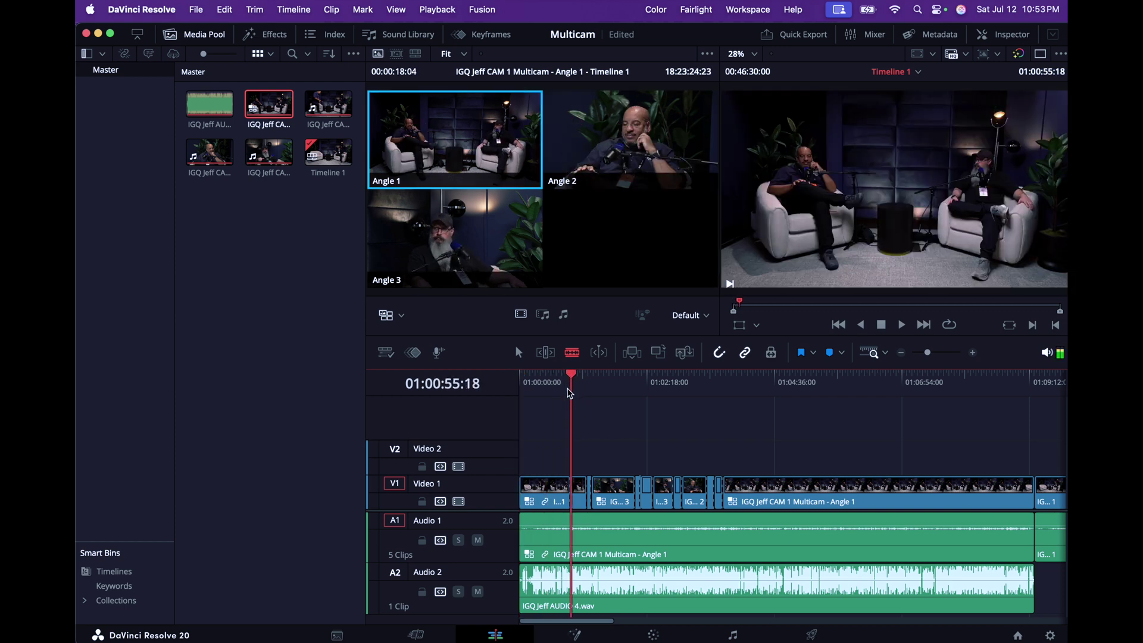
key("super+equal")
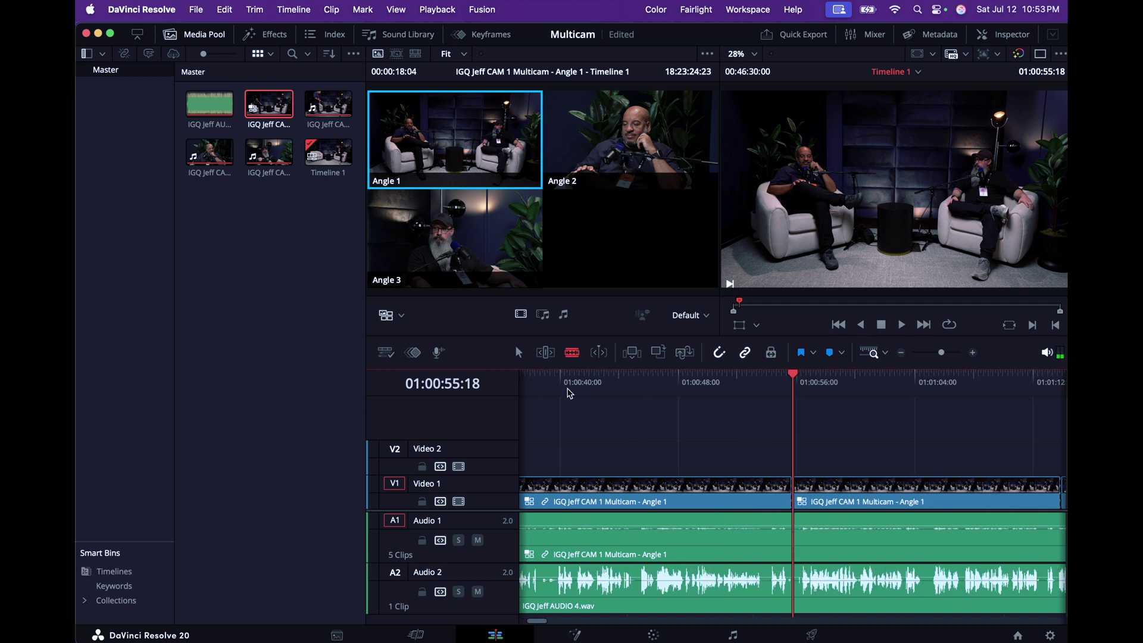
- Set the left viewer's mode dropdown to Source
left_click(390, 314)
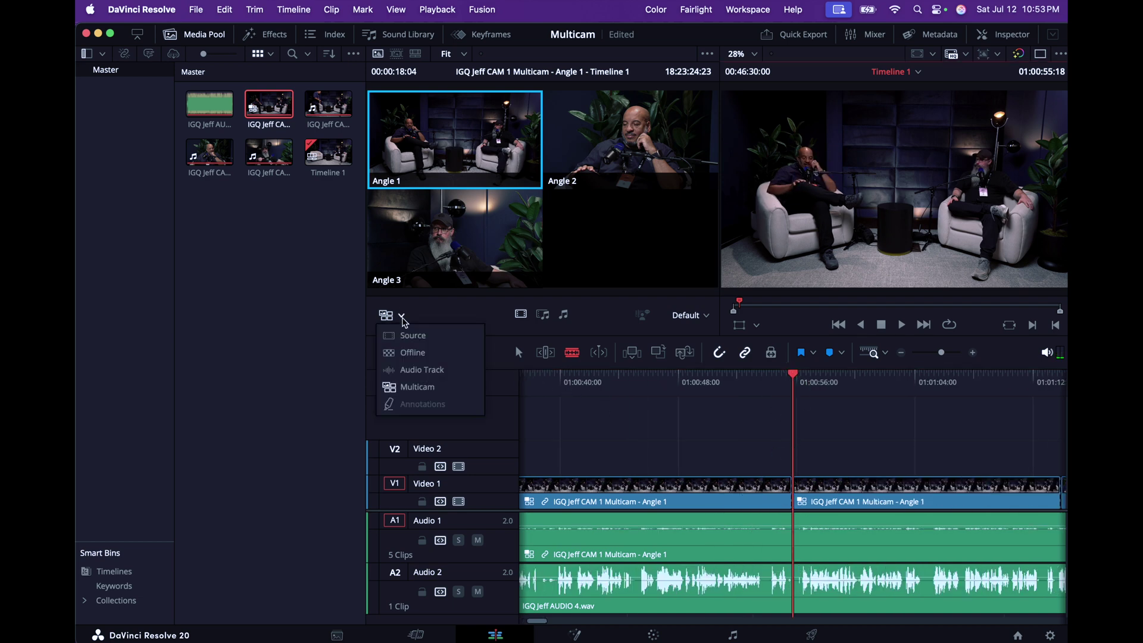
left_click(415, 337)
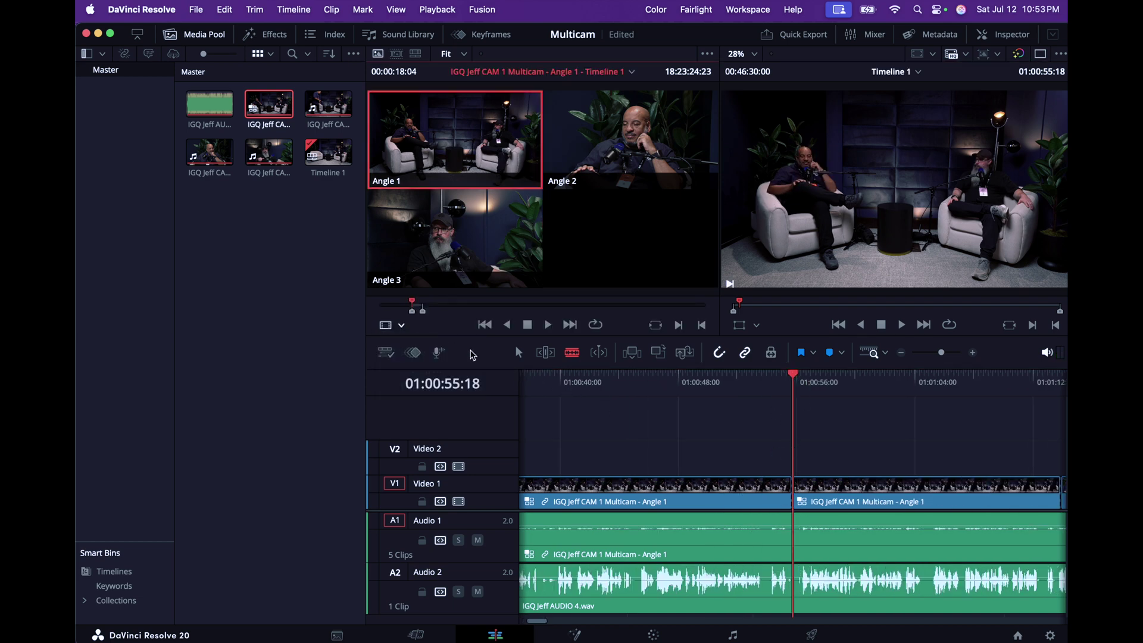